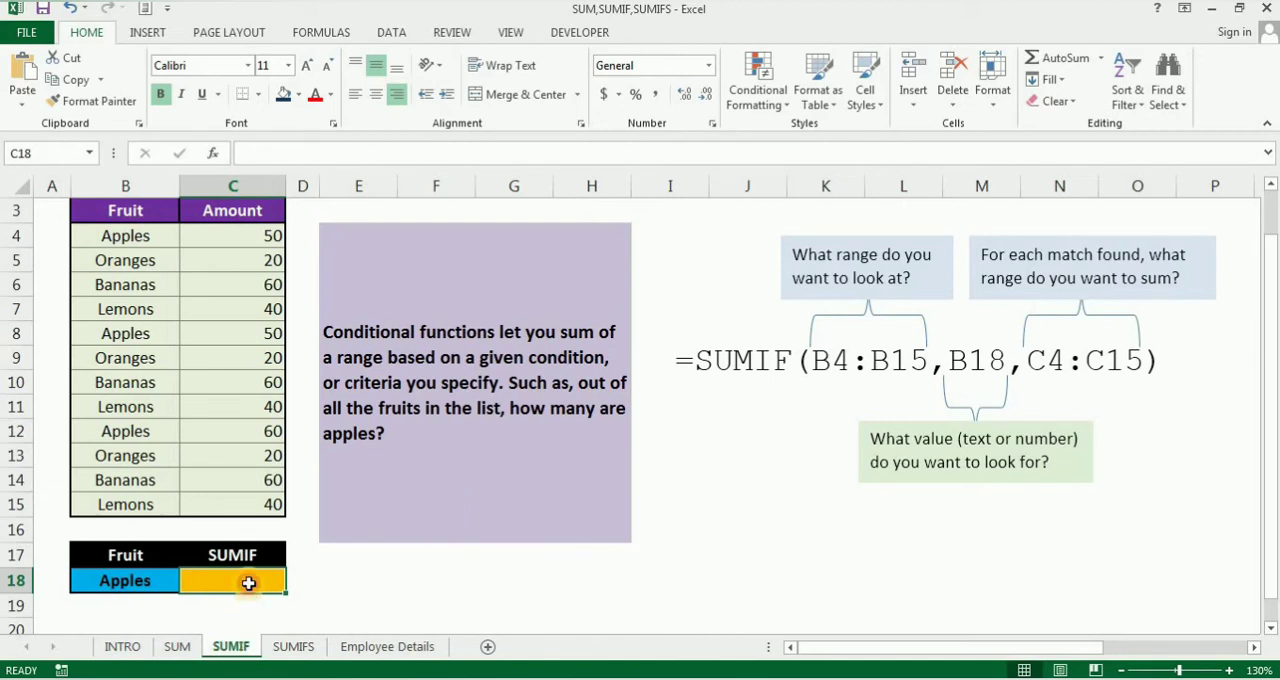
# Step: Enter the formula =SUMIF(B4:B15,B18,C4:C15) in cell C18 to total the amounts for the fruit in B18
pyautogui.write('=S')
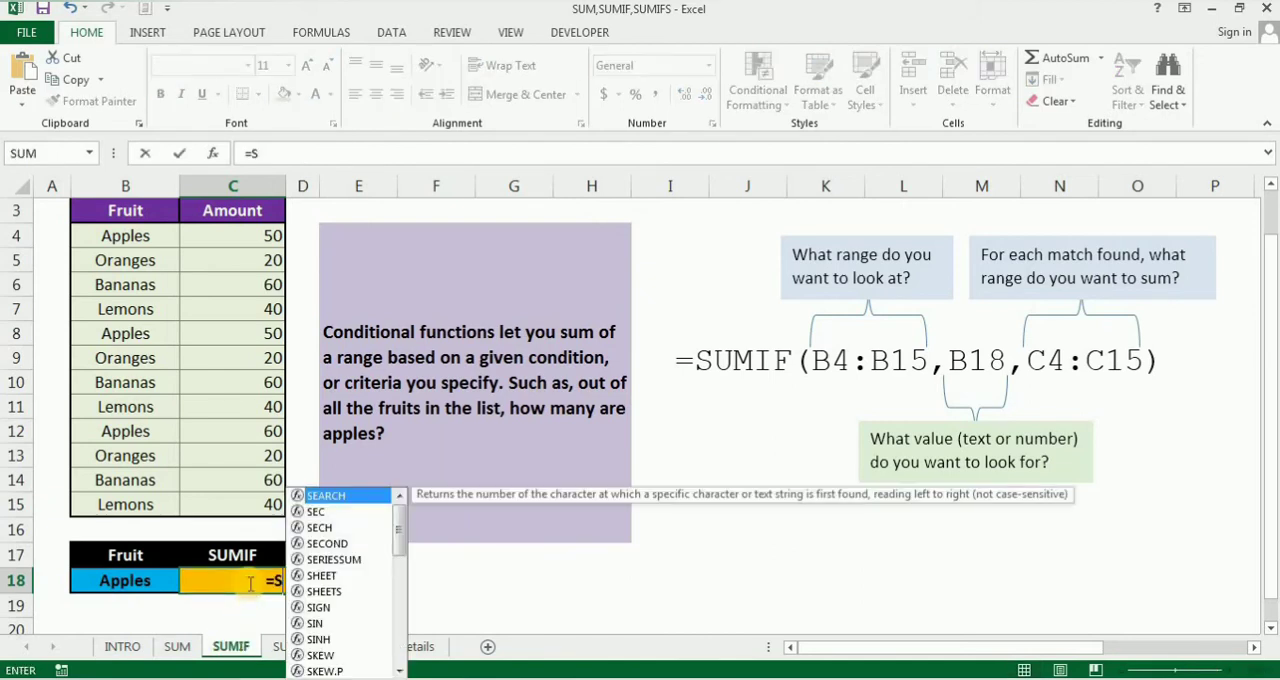
pyautogui.write('UMIF')
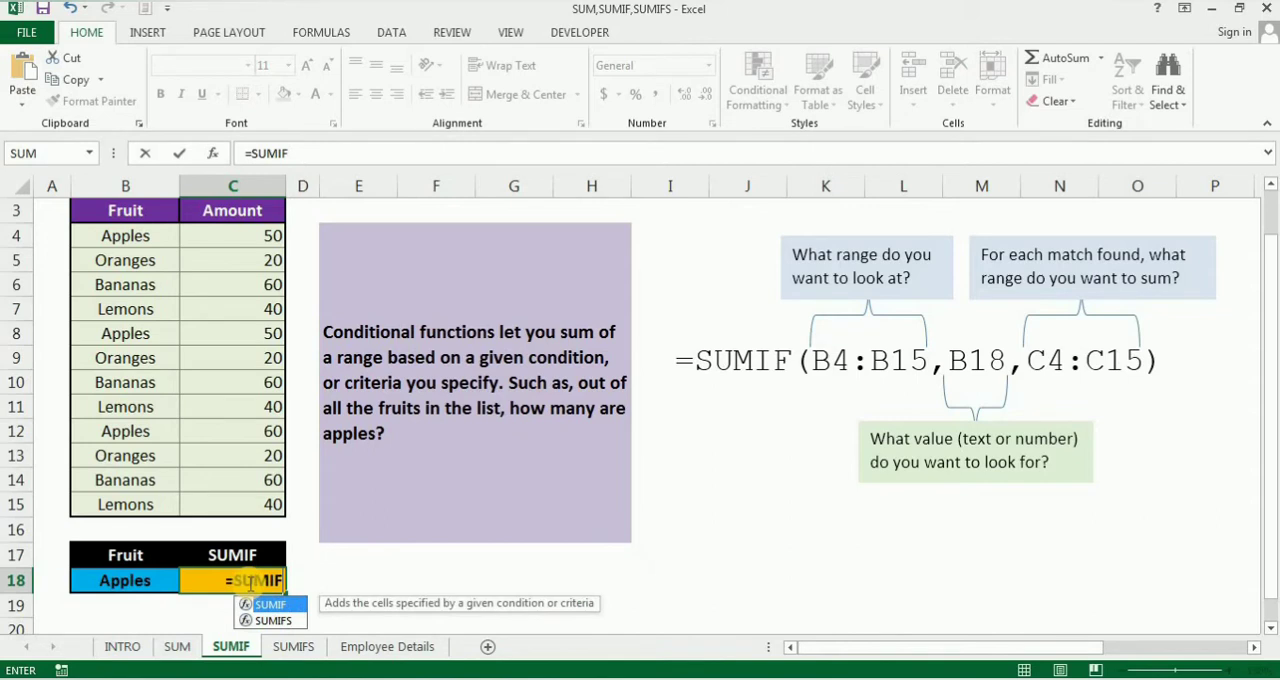
pyautogui.write('(')
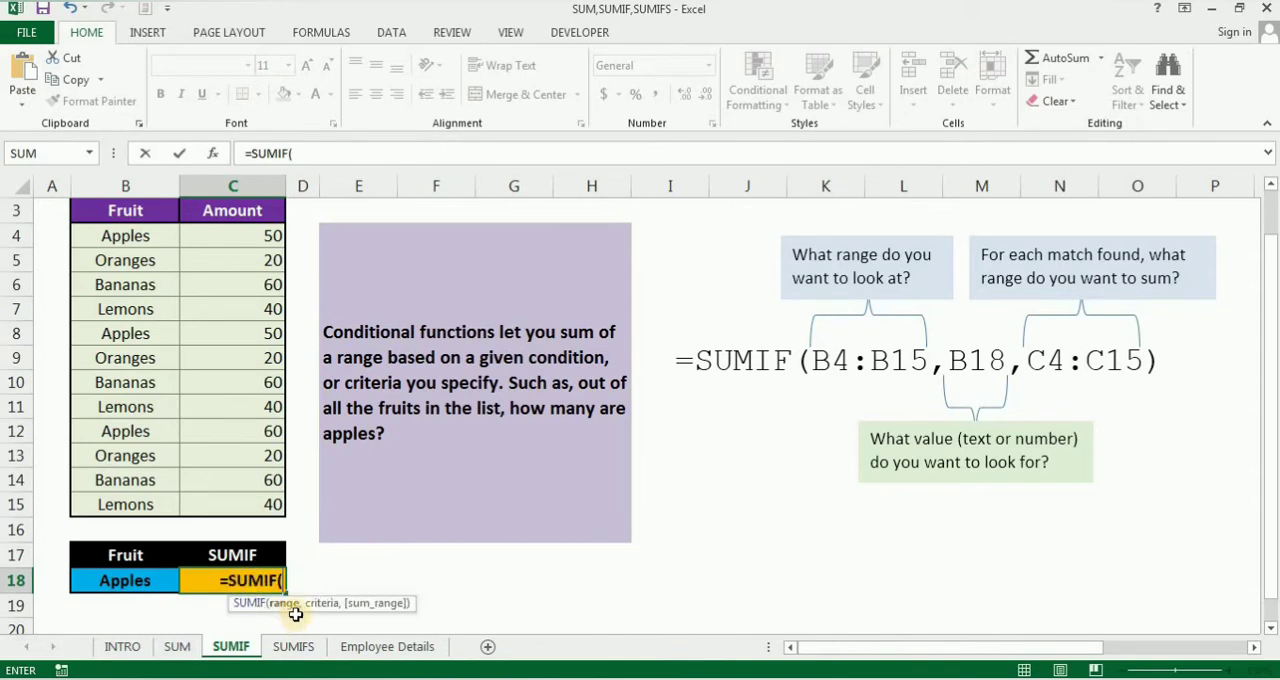
pyautogui.moveTo(417, 513); pyautogui.dragTo(446, 477)
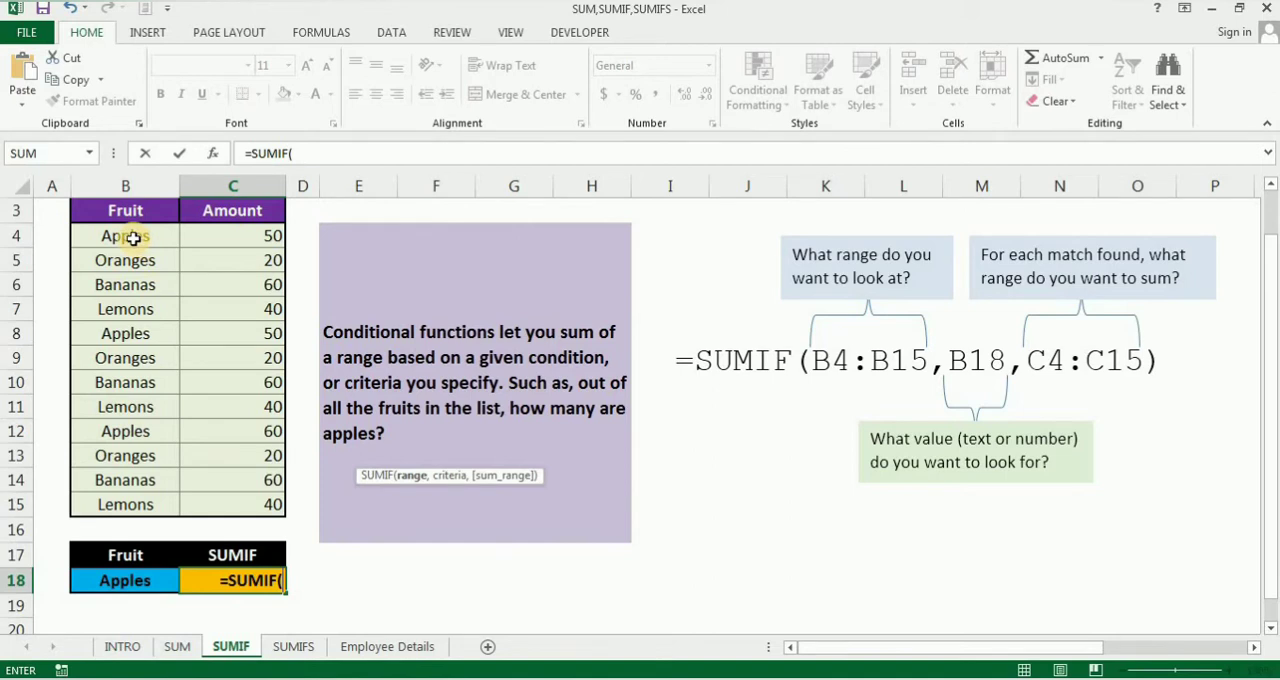
pyautogui.moveTo(133, 238); pyautogui.dragTo(121, 508)
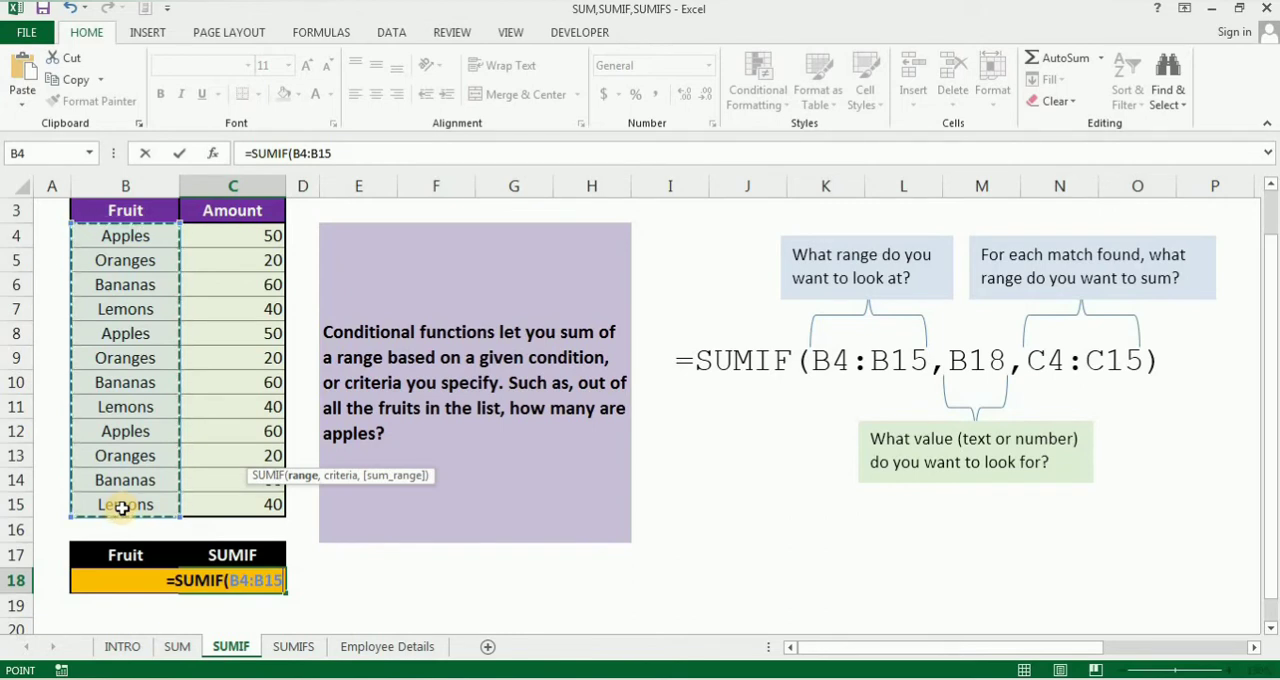
pyautogui.write(',')
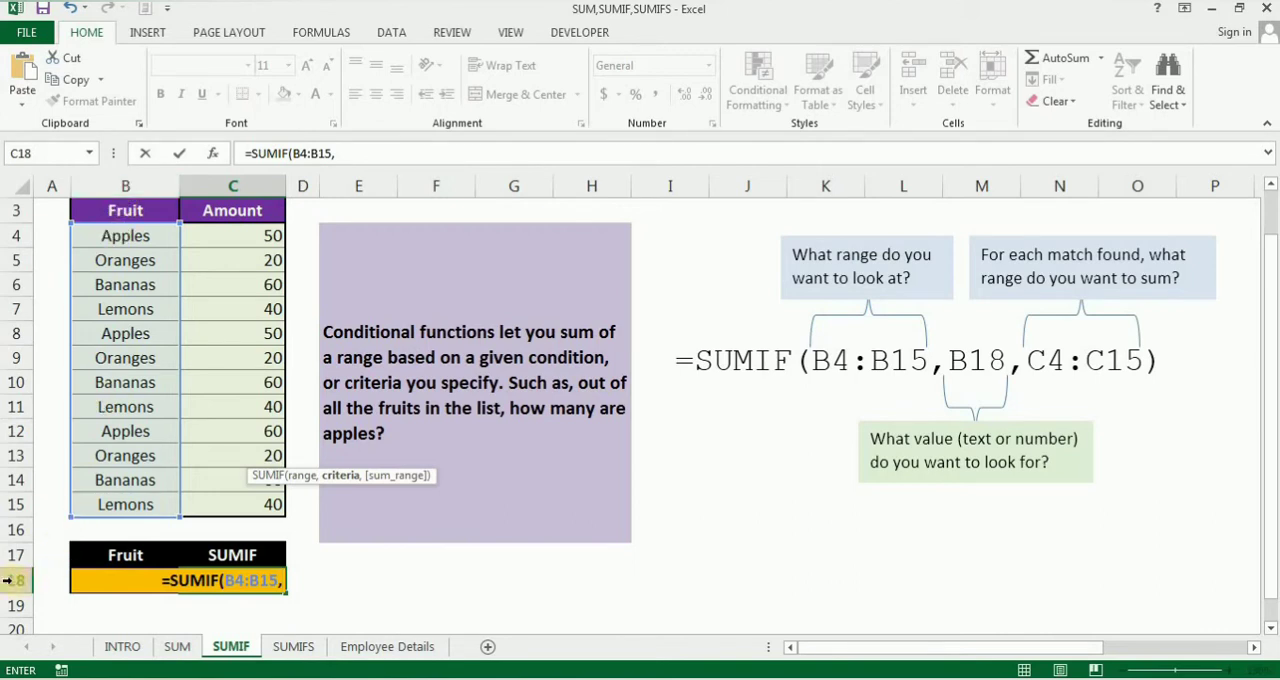
pyautogui.write('B1')
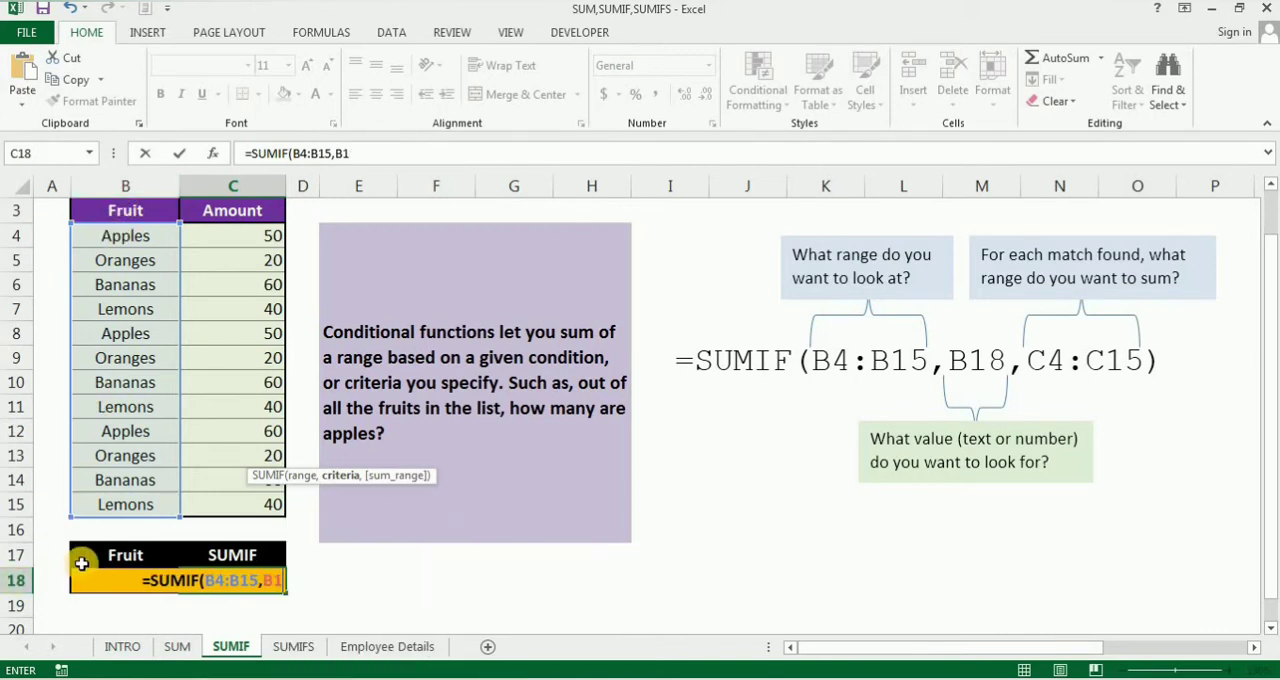
pyautogui.write('8,')
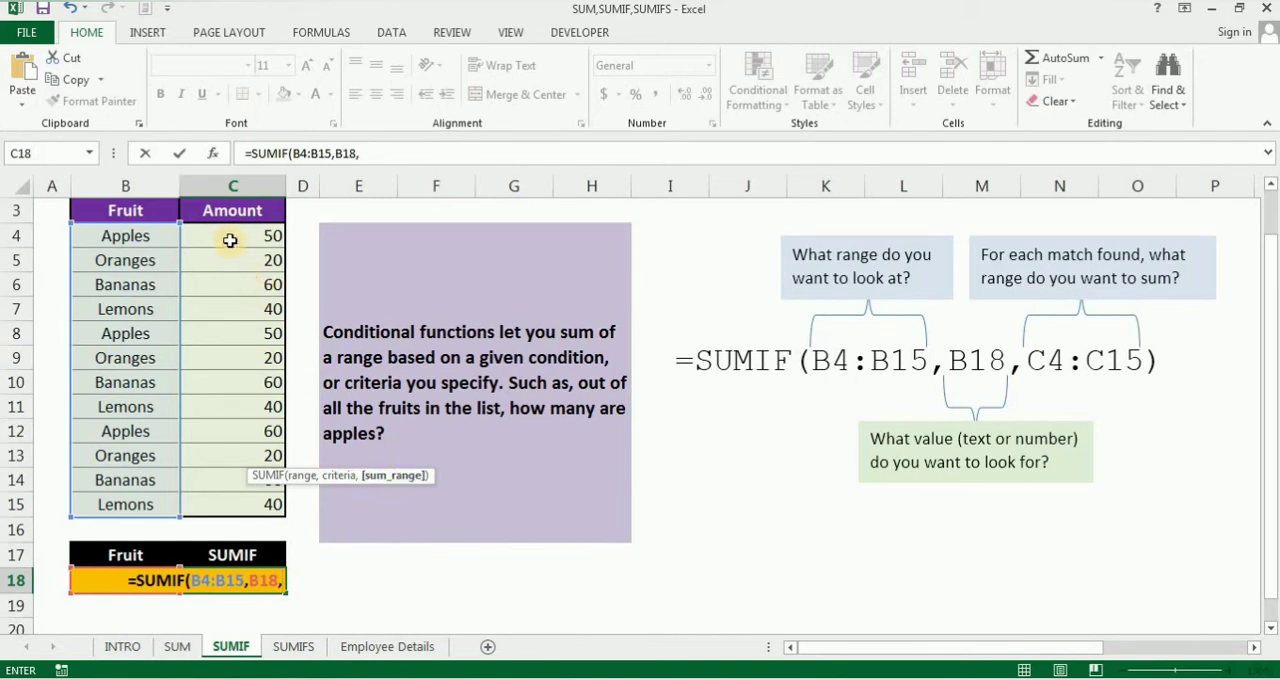
pyautogui.moveTo(230, 240); pyautogui.dragTo(230, 505)
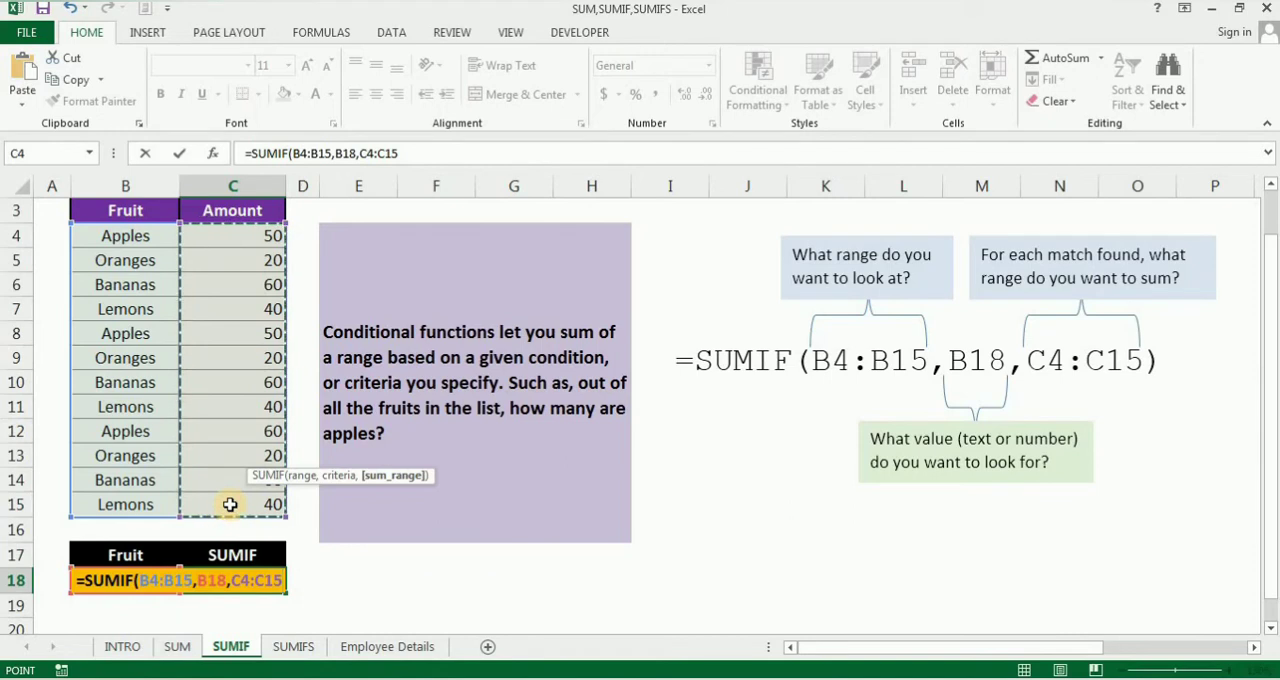
pyautogui.write(')')
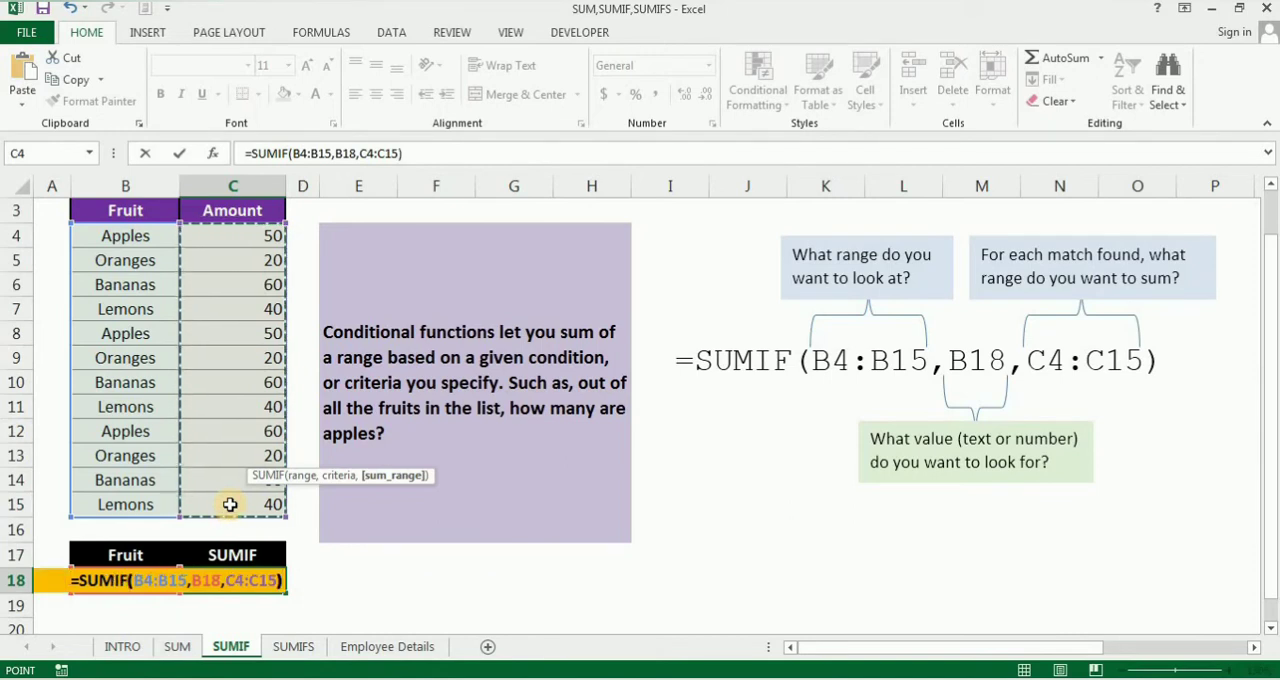
pyautogui.press('Return')
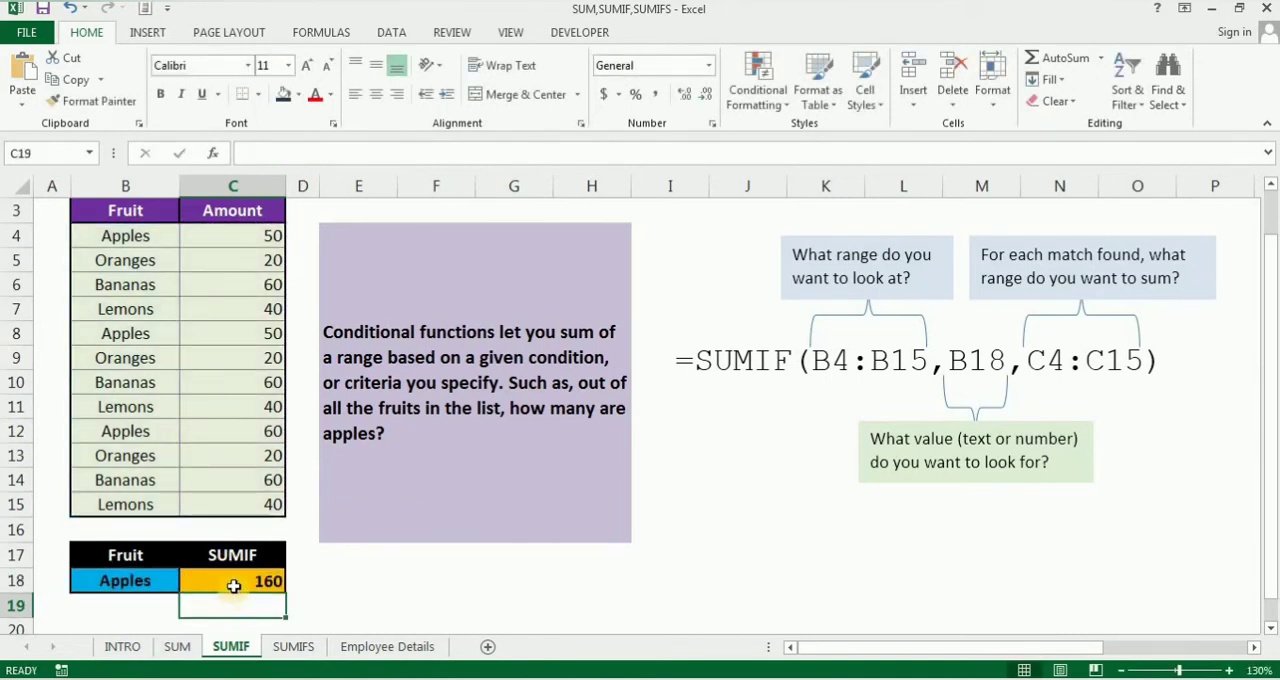
# Step: Examine the SUMIF formula in C18 and check it against the Apples rows and their amounts in the table
pyautogui.click(233, 584)
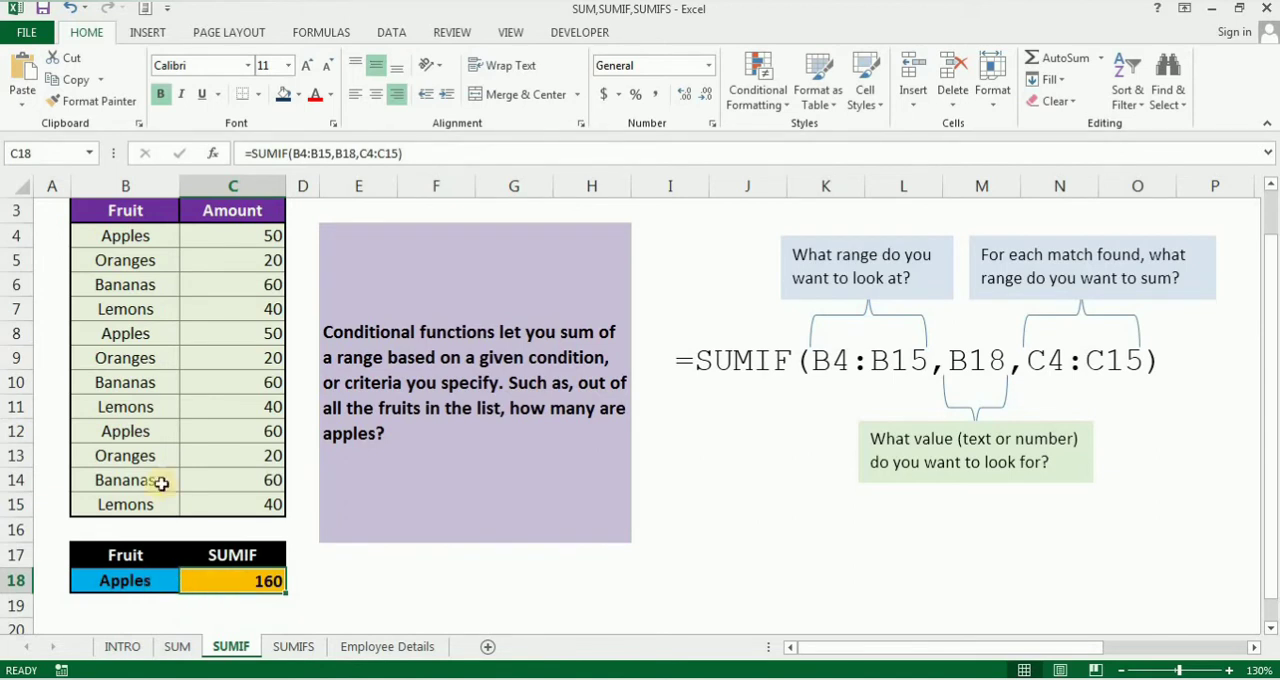
pyautogui.click(143, 237)
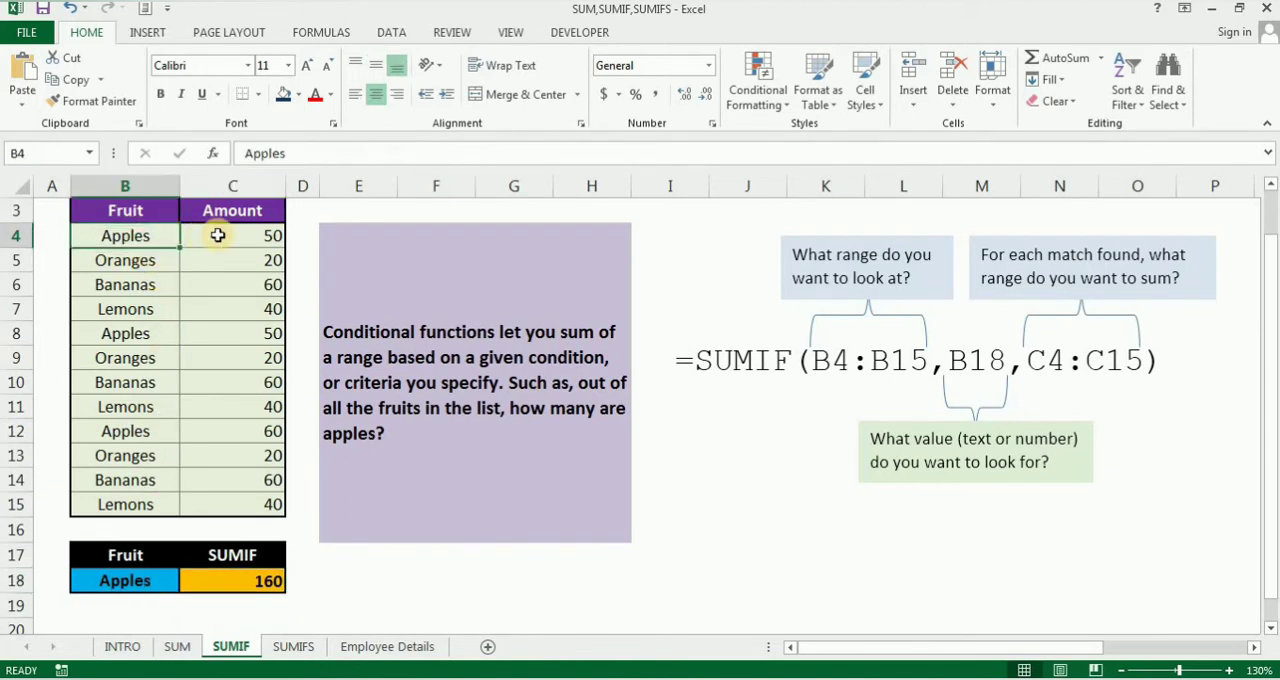
pyautogui.click(220, 236)
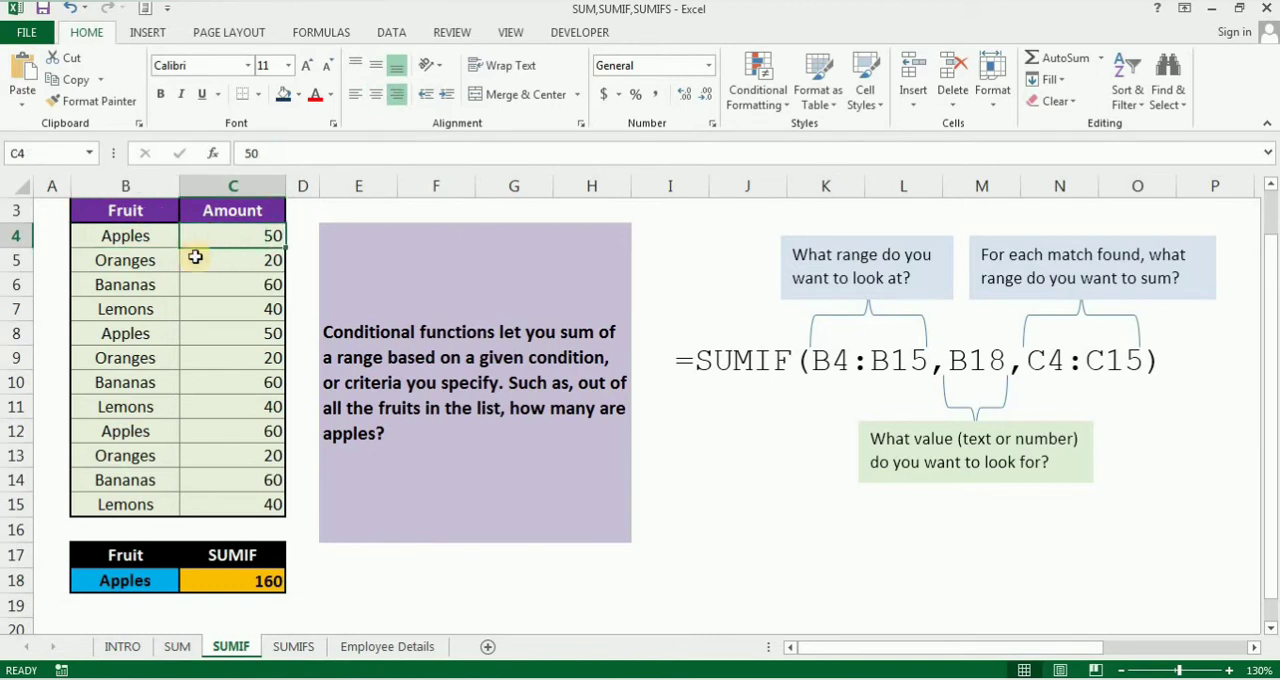
pyautogui.click(150, 334)
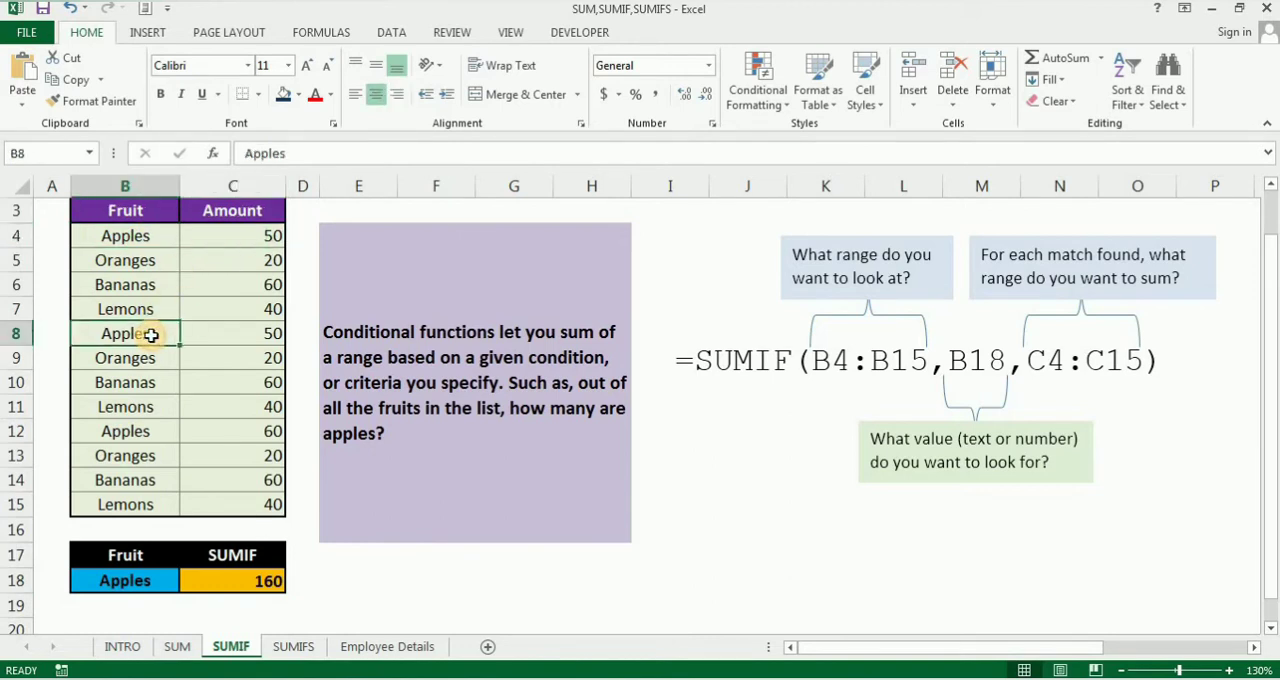
pyautogui.click(175, 433)
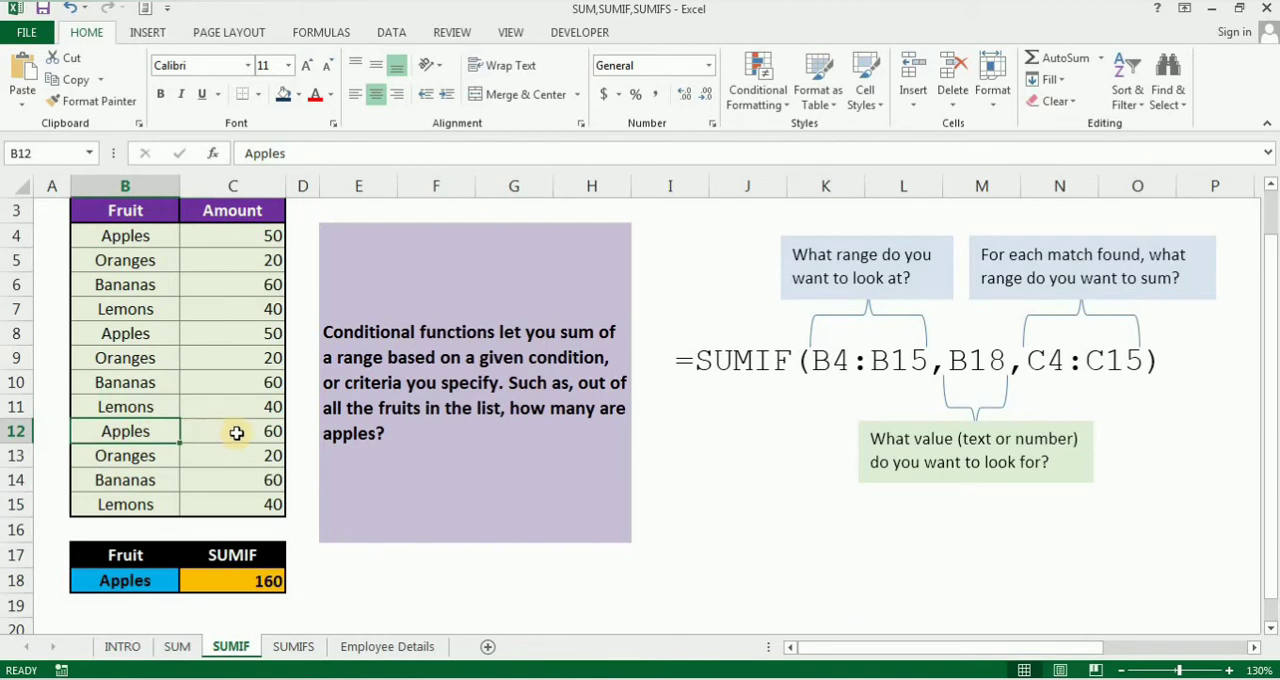
pyautogui.click(237, 433)
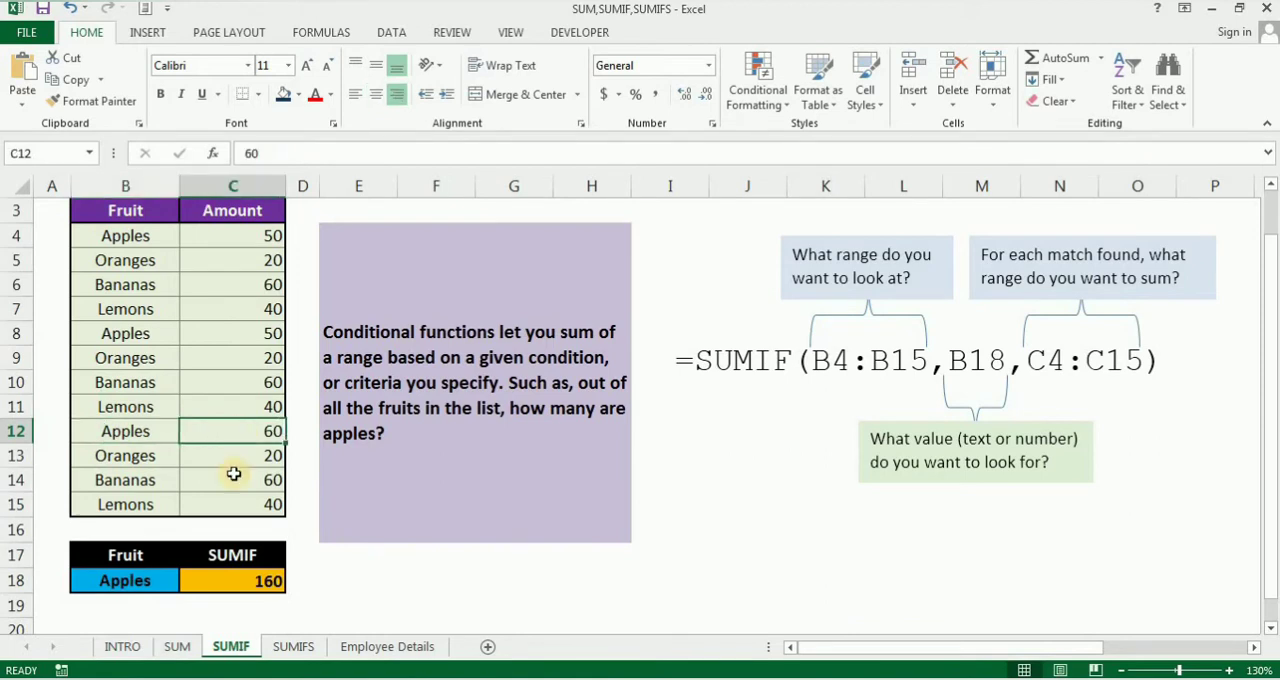
# Step: Change the lookup fruit in cell B18 to Bananas, leaving cell E18 selected
pyautogui.click(139, 585)
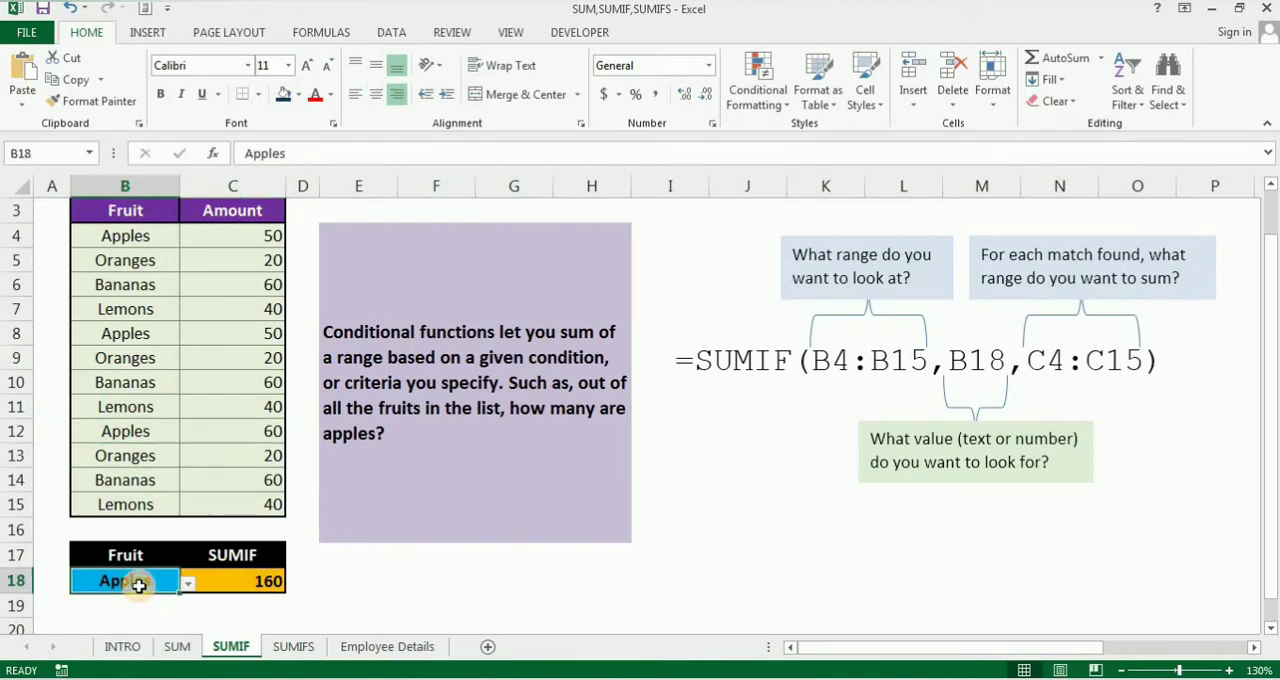
pyautogui.click(187, 584)
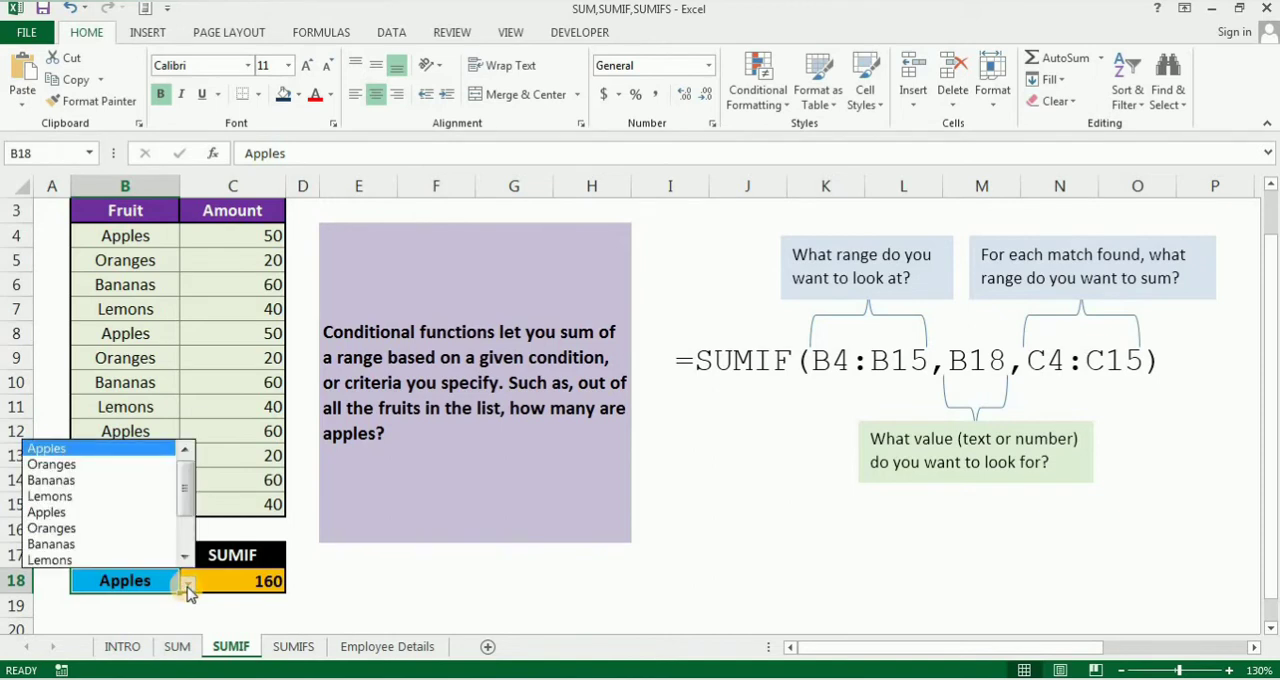
pyautogui.click(134, 481)
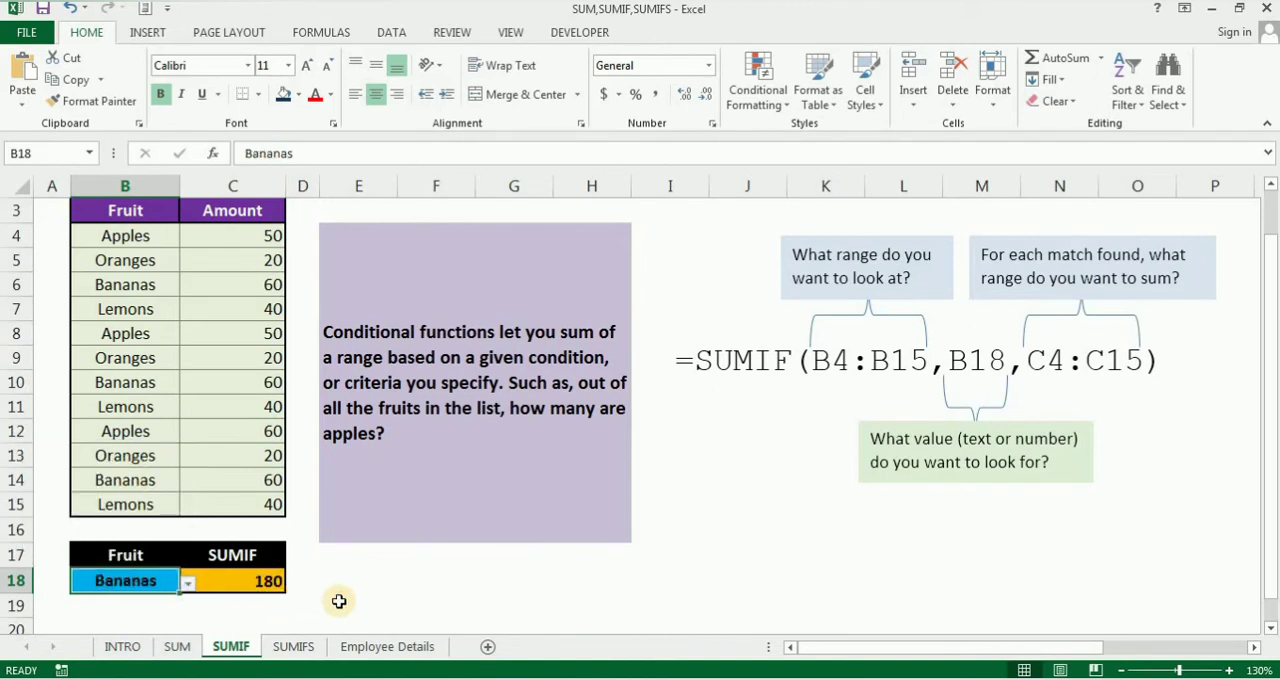
pyautogui.click(187, 582)
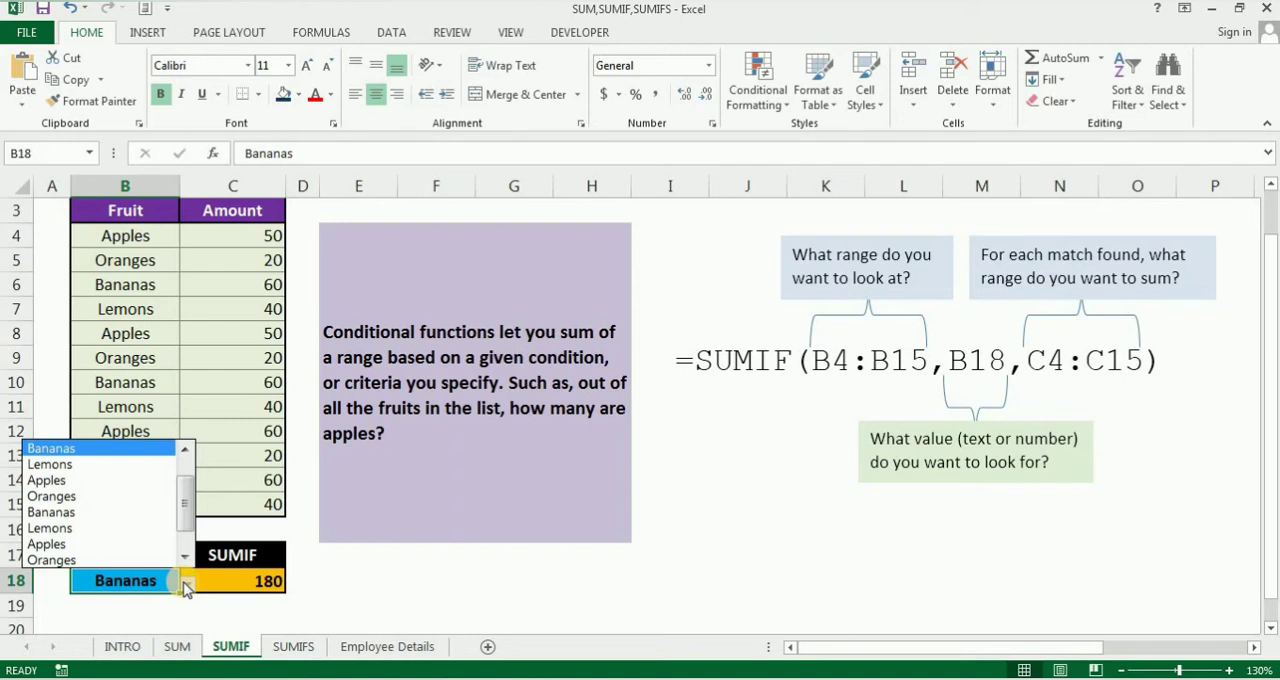
pyautogui.click(356, 588)
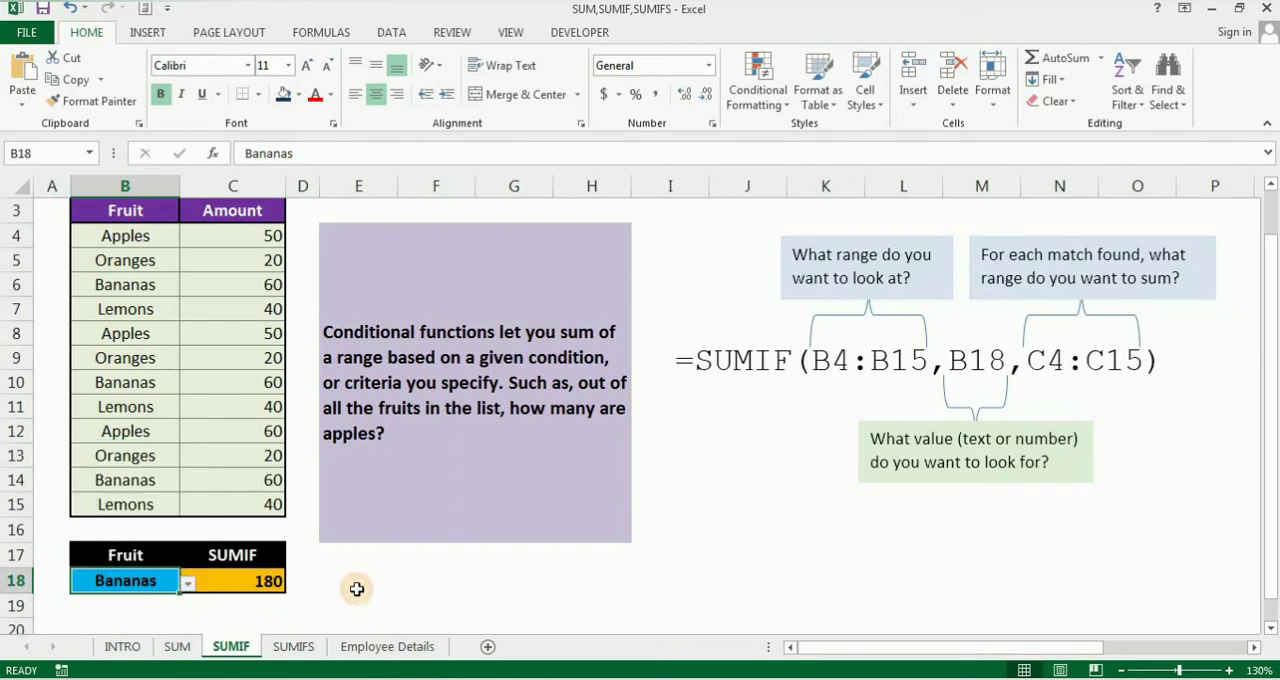
pyautogui.click(357, 589)
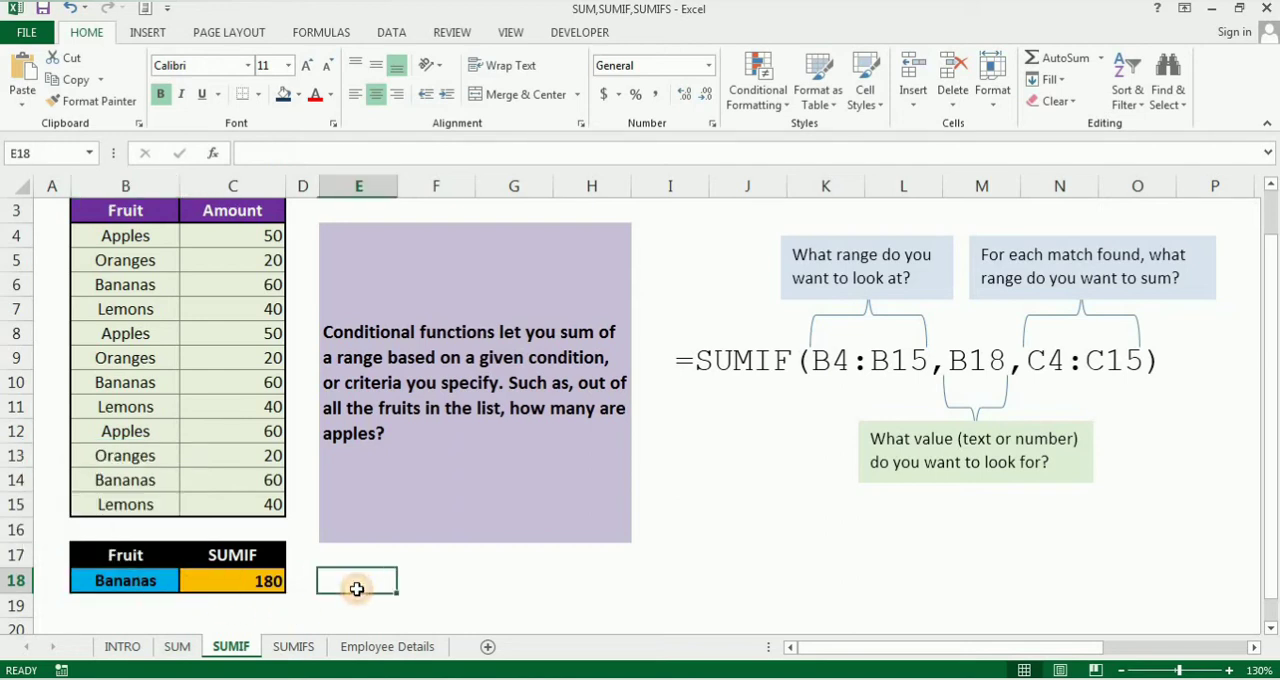
# Step: On the SUMIFS sheet, start a SUMIFS formula in cell D18 with D4:D15 as the sum range
pyautogui.click(293, 650)
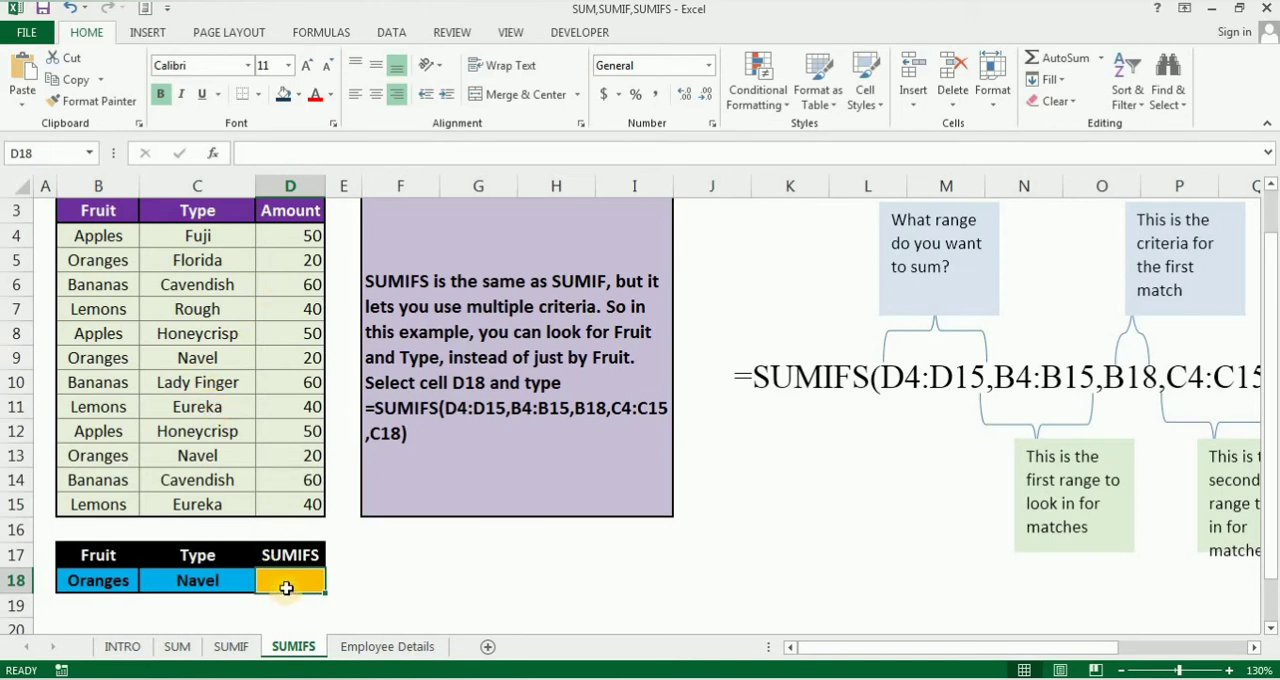
pyautogui.write('=SIM')
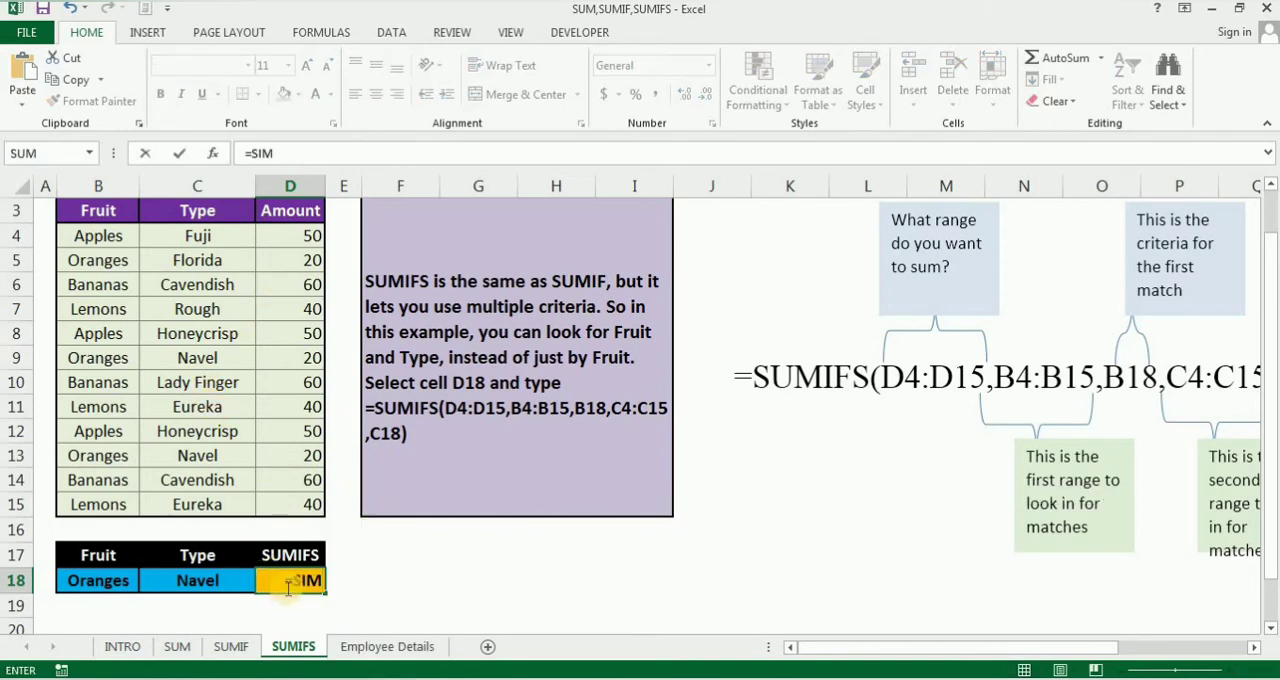
pyautogui.press('BackSpace')
pyautogui.press('BackSpace')
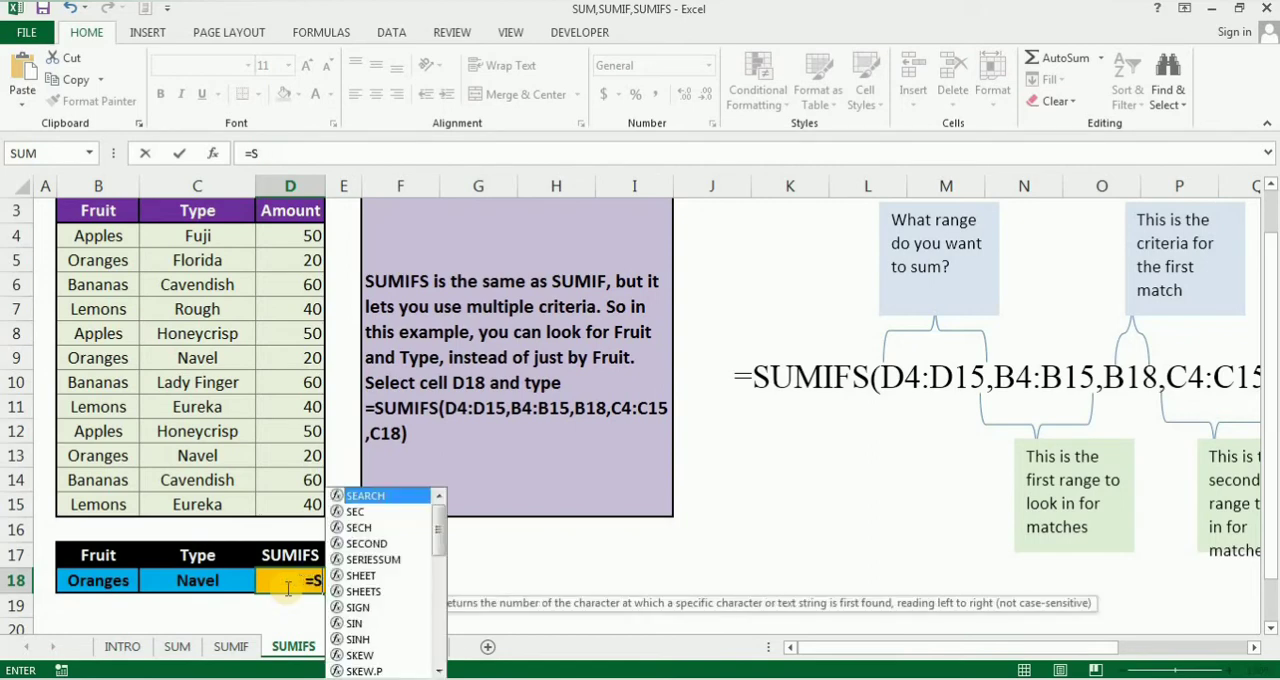
pyautogui.write('UMIF')
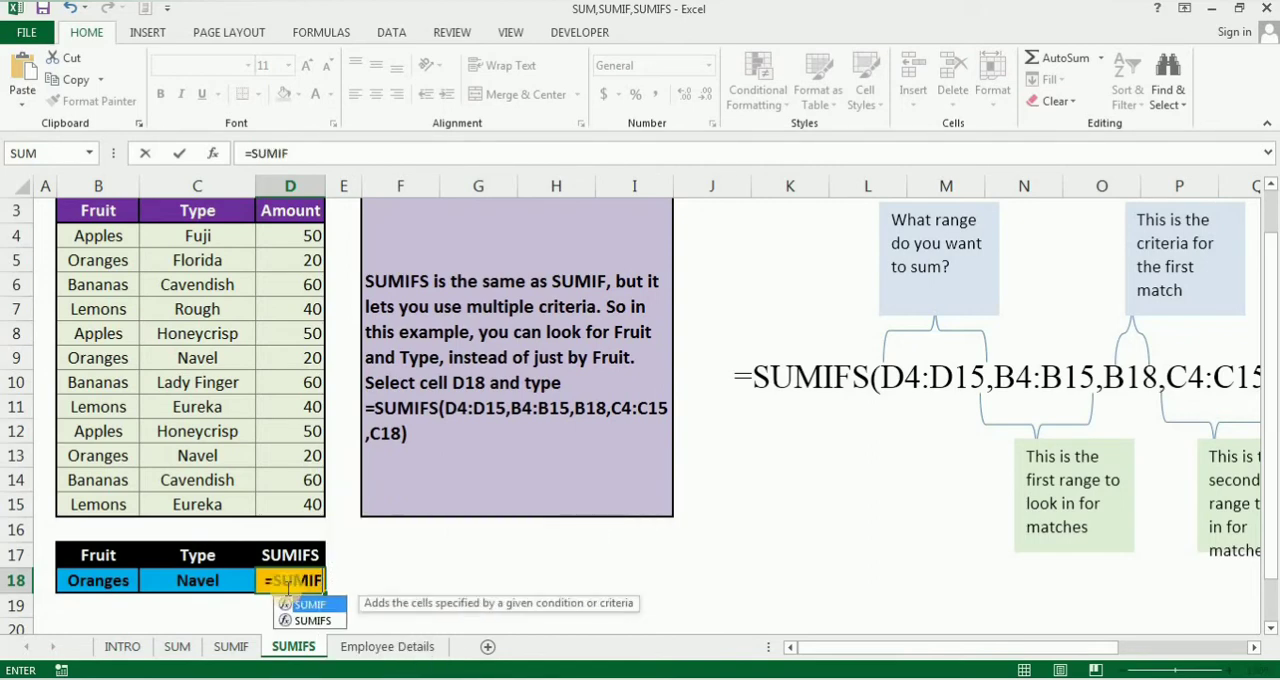
pyautogui.write('S(')
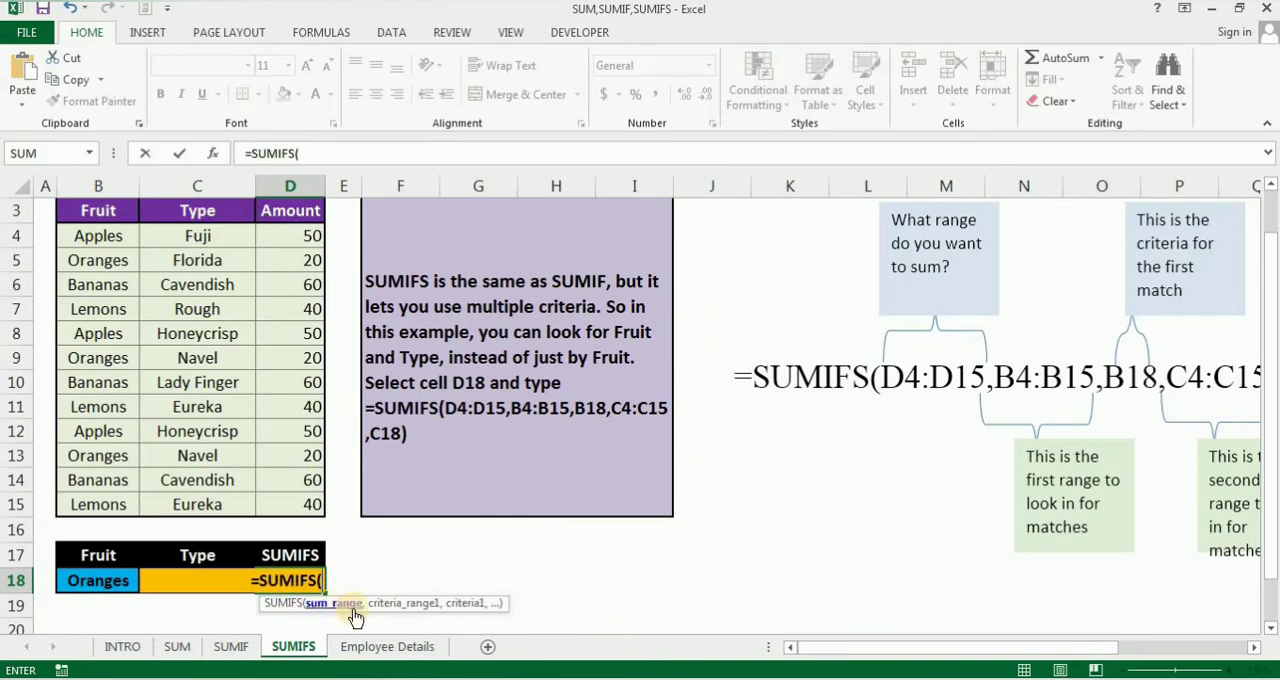
pyautogui.moveTo(390, 603); pyautogui.dragTo(468, 466)
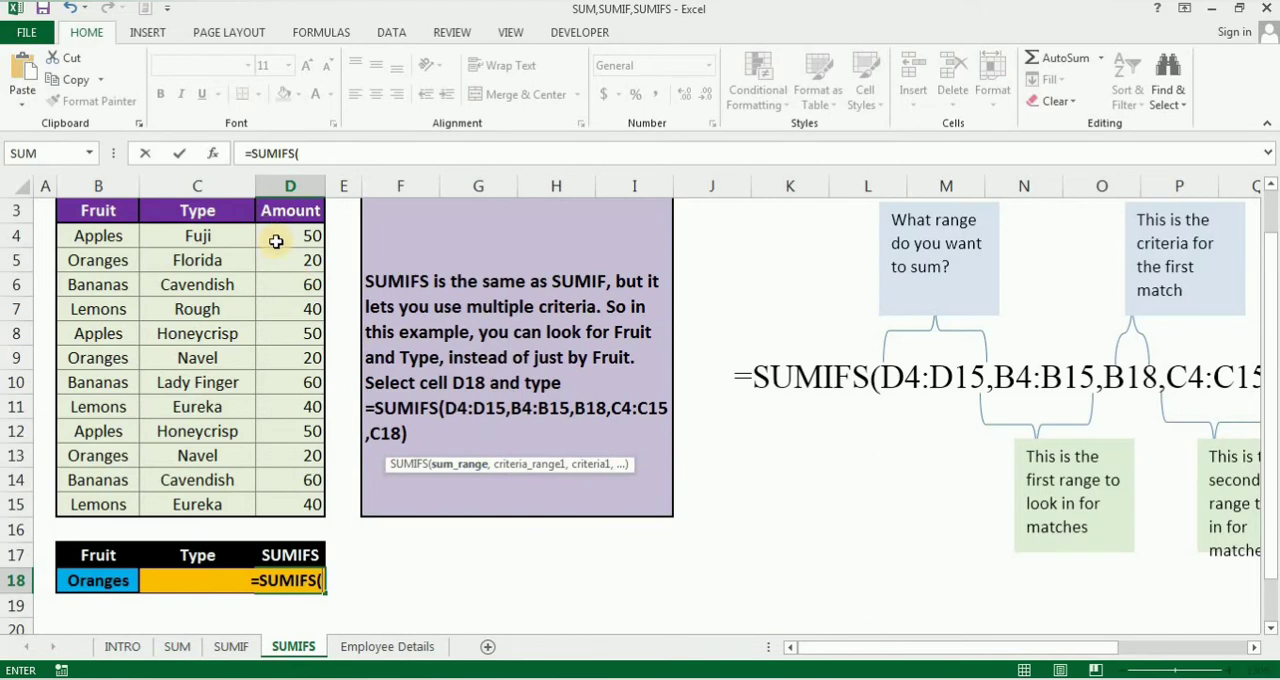
pyautogui.moveTo(276, 241); pyautogui.dragTo(285, 502)
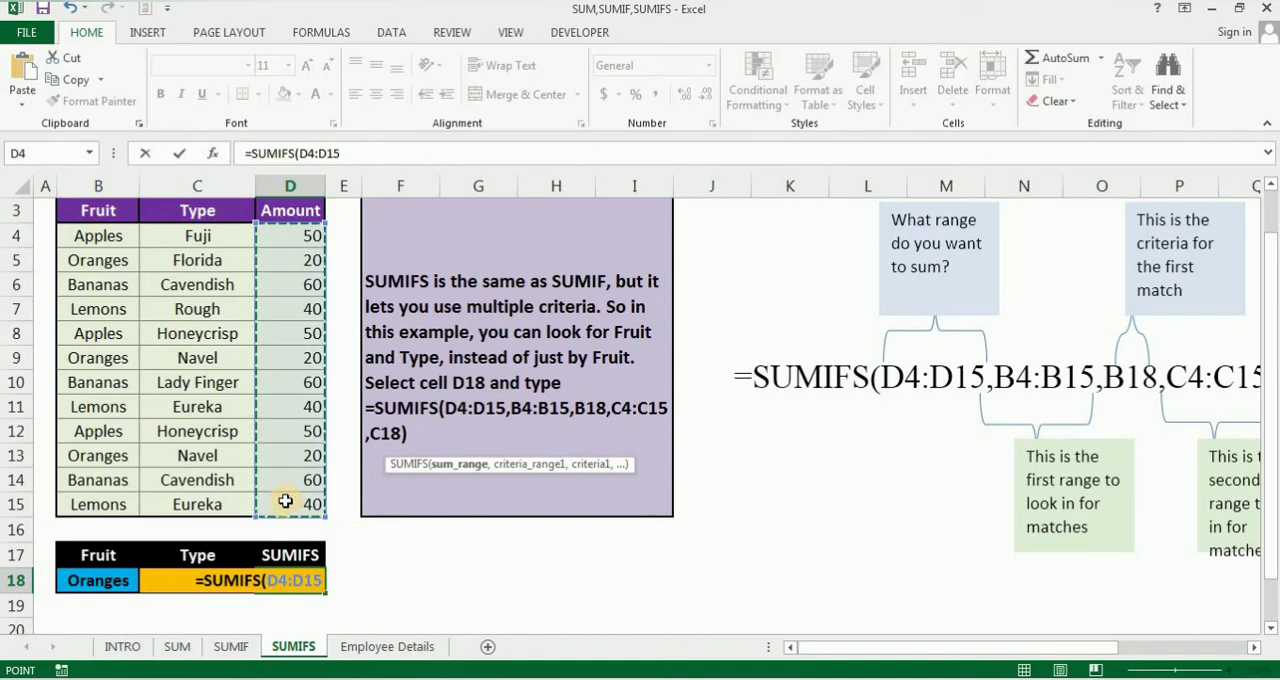
pyautogui.write(',')
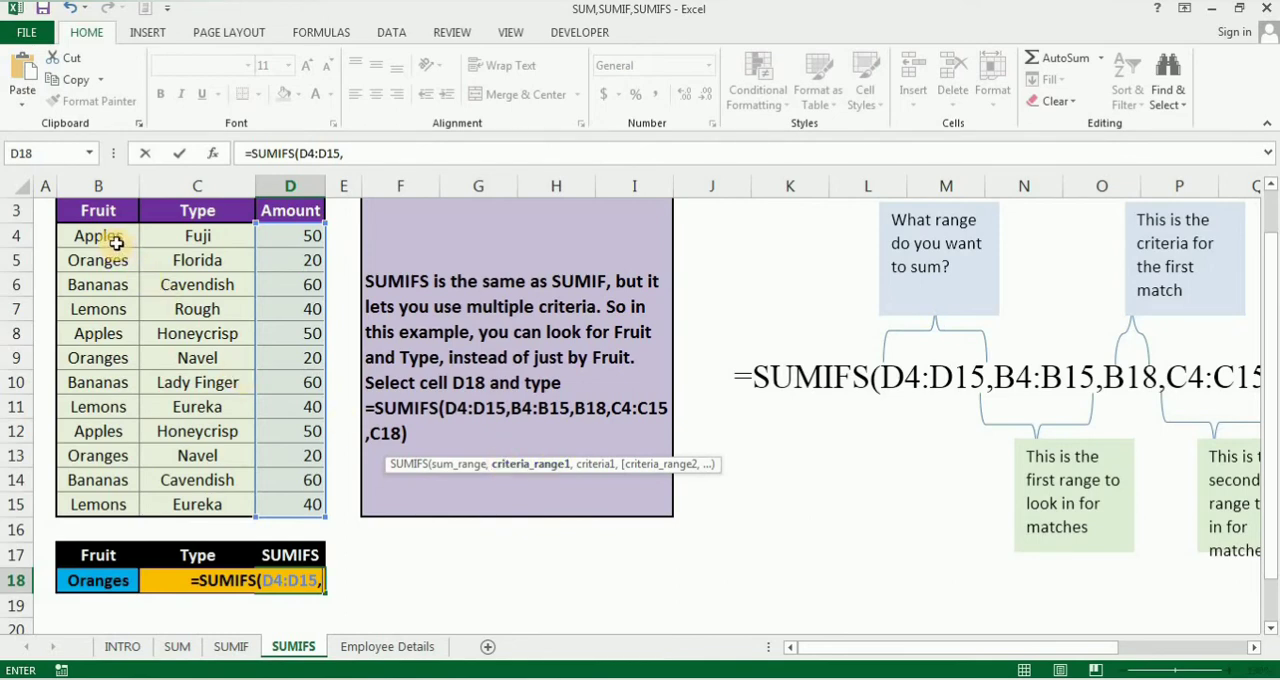
# Step: Add B4:B15 as the first criteria range and B18 as its criterion in the SUMIFS formula
pyautogui.moveTo(117, 243); pyautogui.dragTo(113, 502)
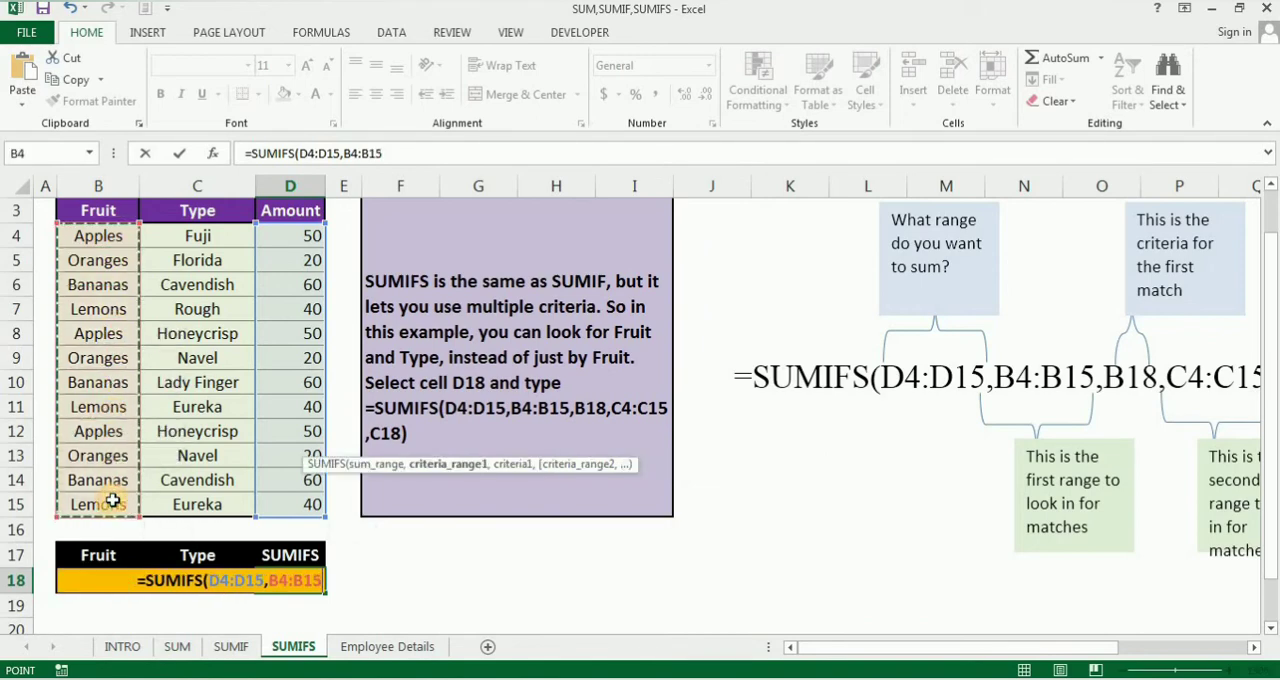
pyautogui.write(',')
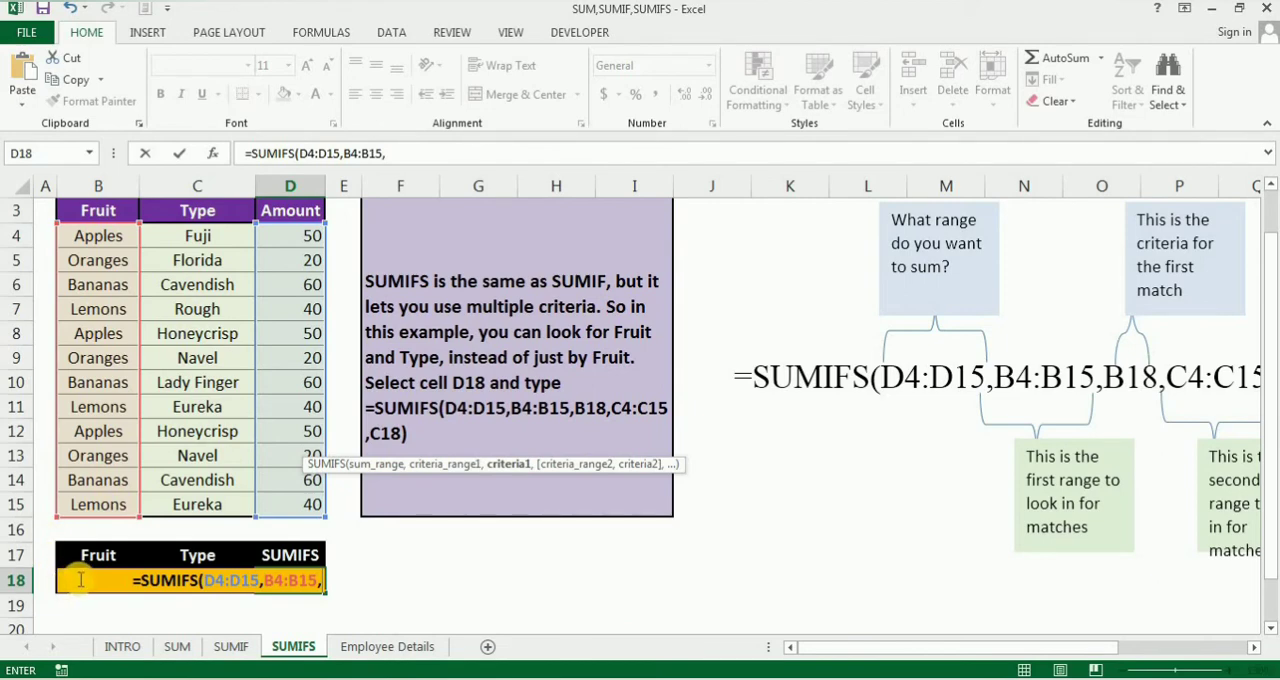
pyautogui.write('B18')
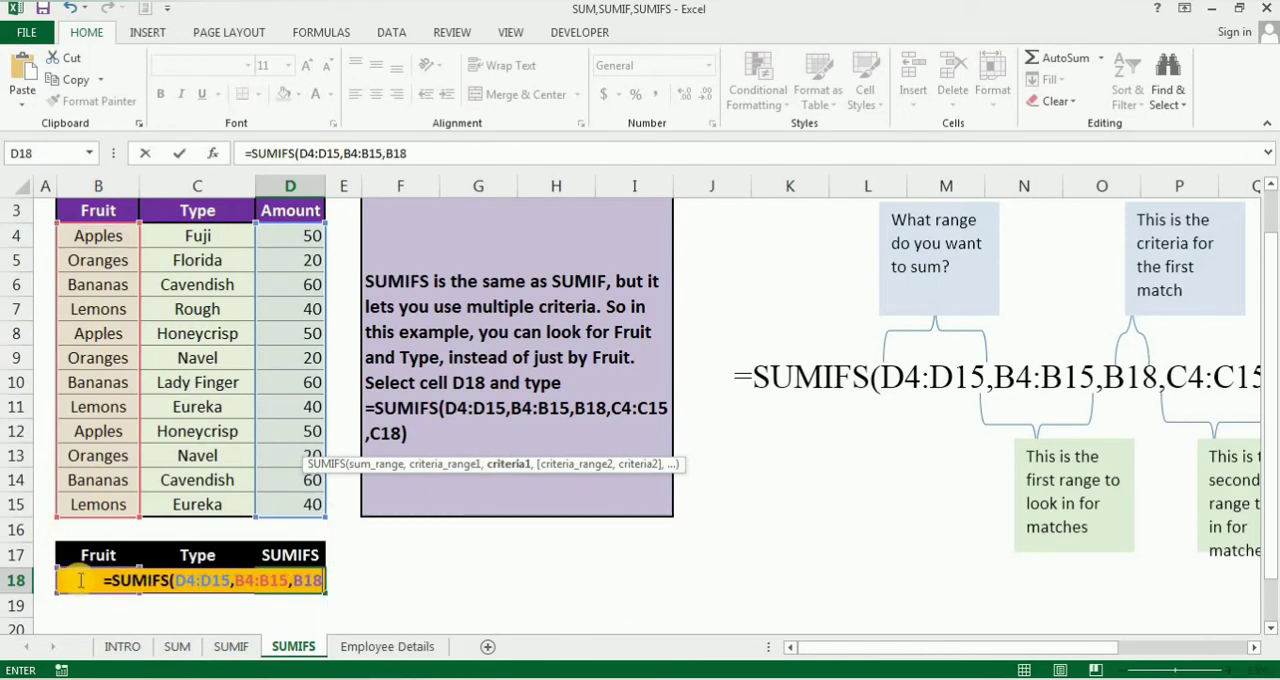
pyautogui.write(',')
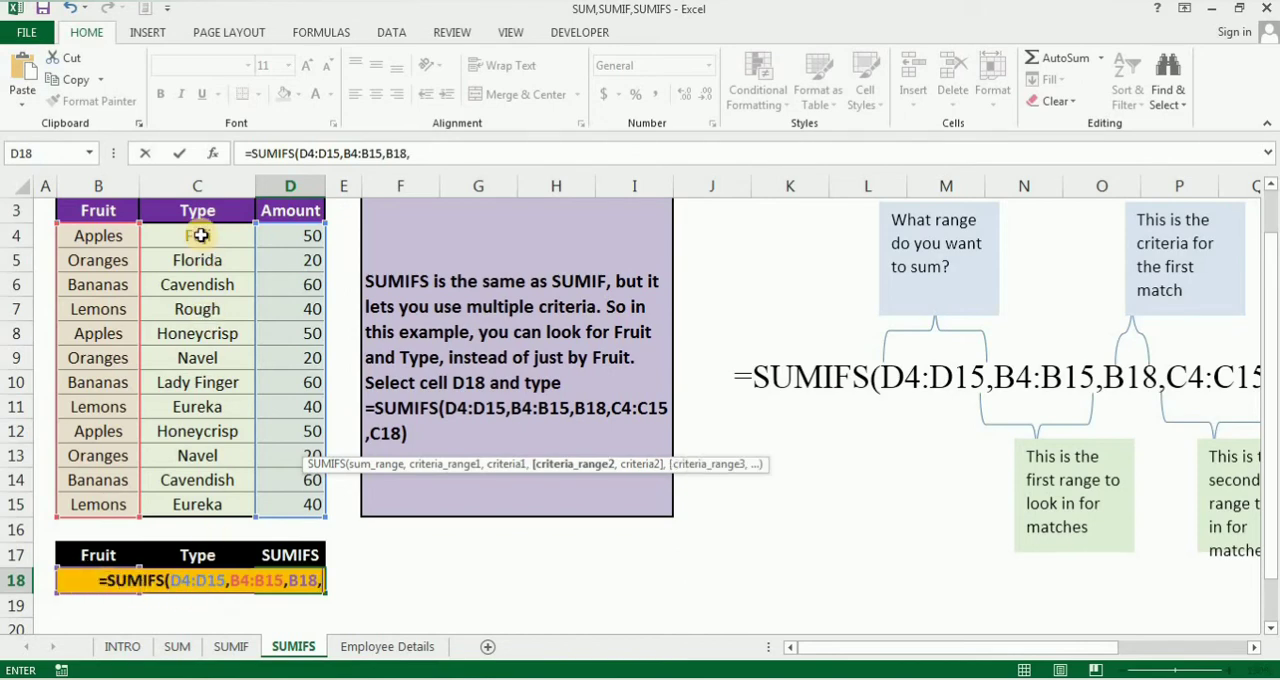
# Step: Complete the SUMIFS formula in D18 with C4:C15 as the second criteria range and C18 as its criterion, and enter it
pyautogui.moveTo(201, 235); pyautogui.dragTo(213, 504)
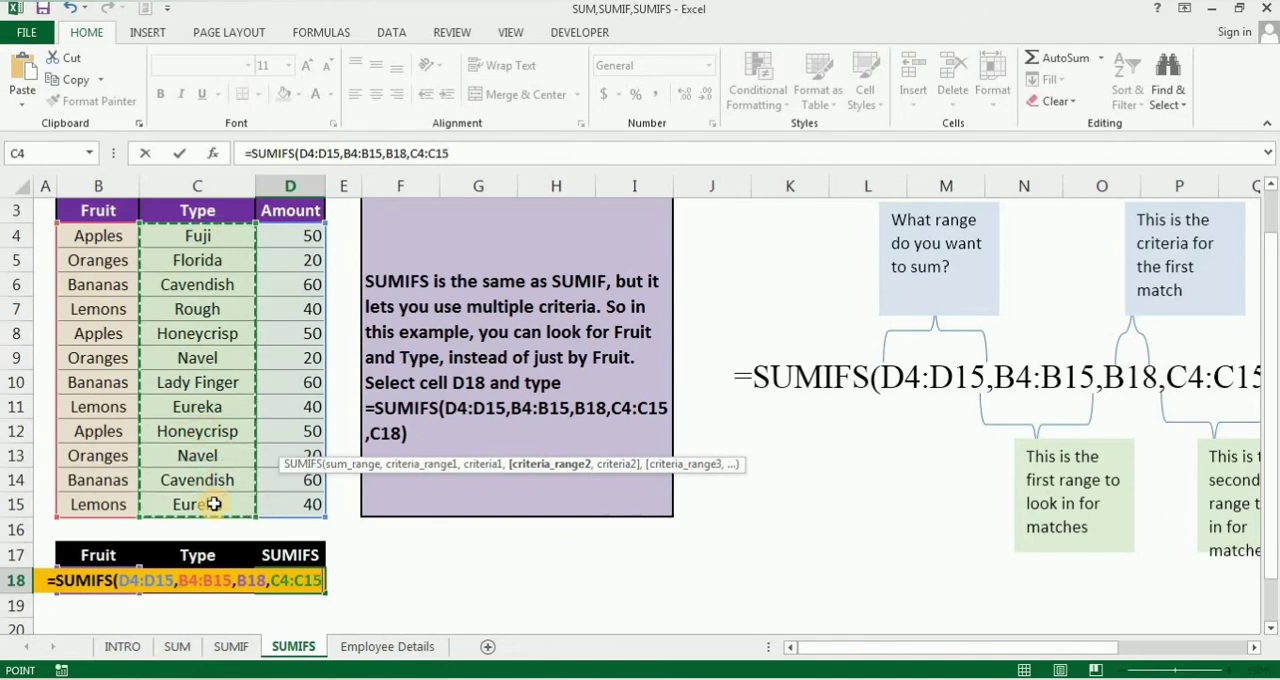
pyautogui.write(',')
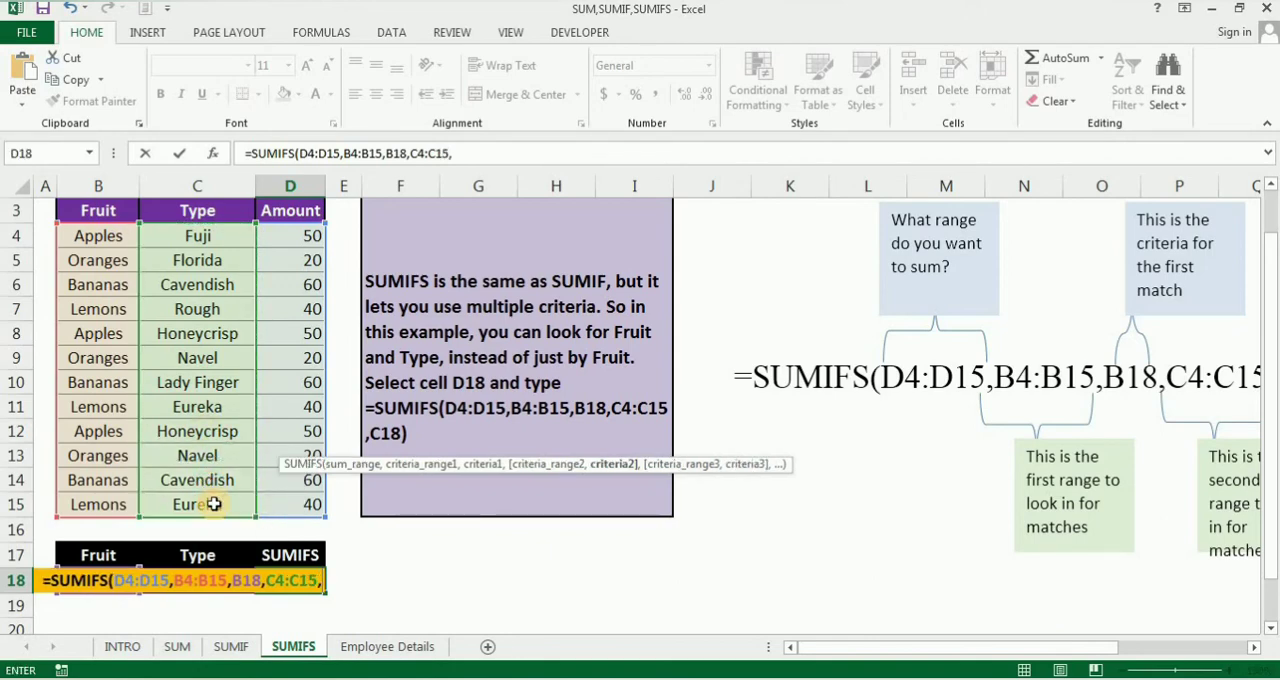
pyautogui.write('C1')
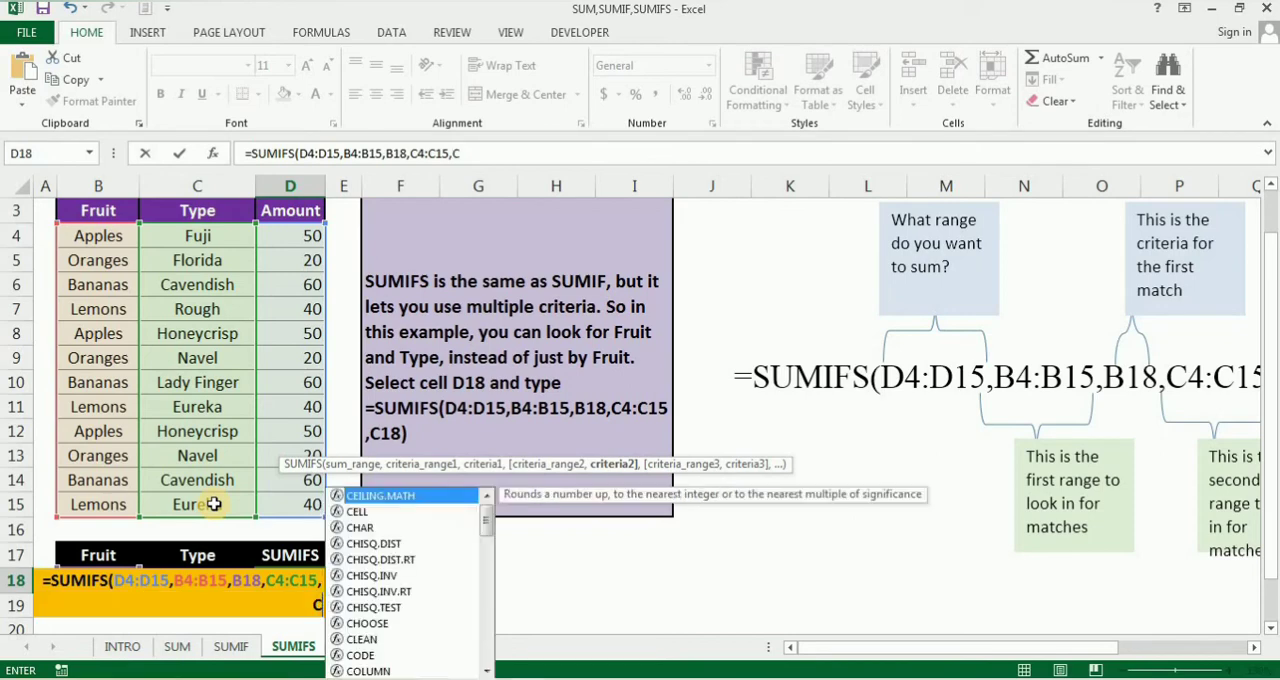
pyautogui.write('8')
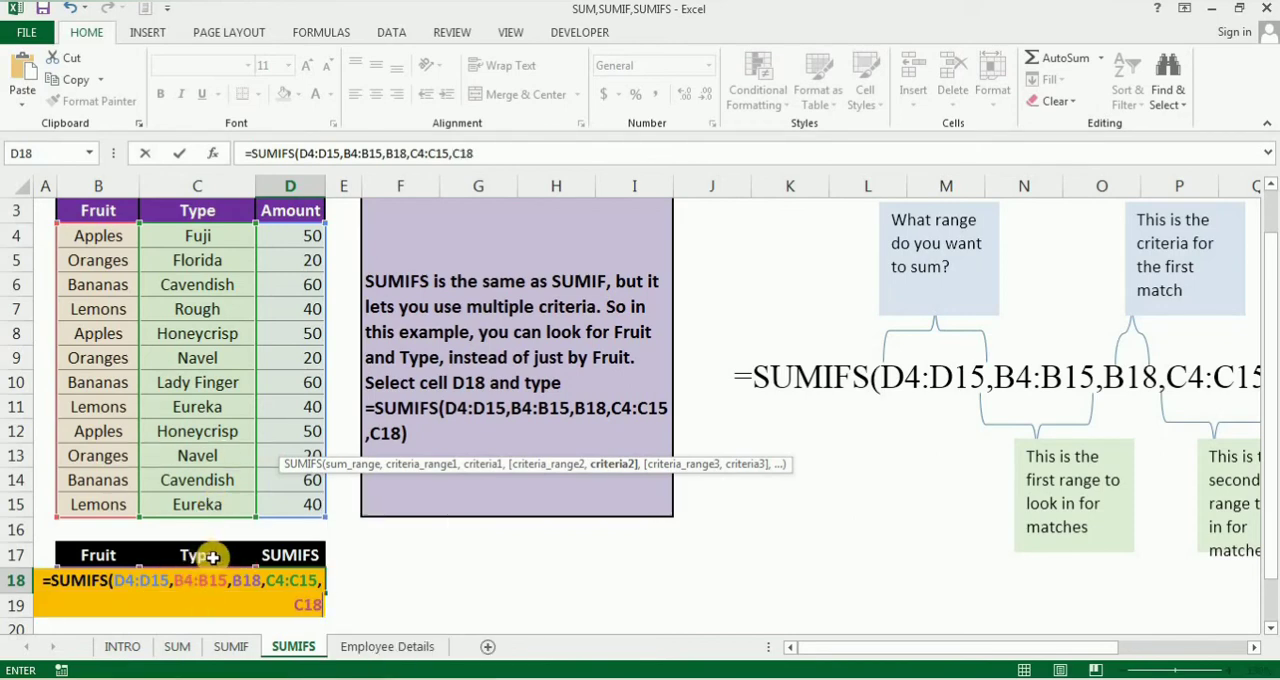
pyautogui.write(')')
pyautogui.press('Return')
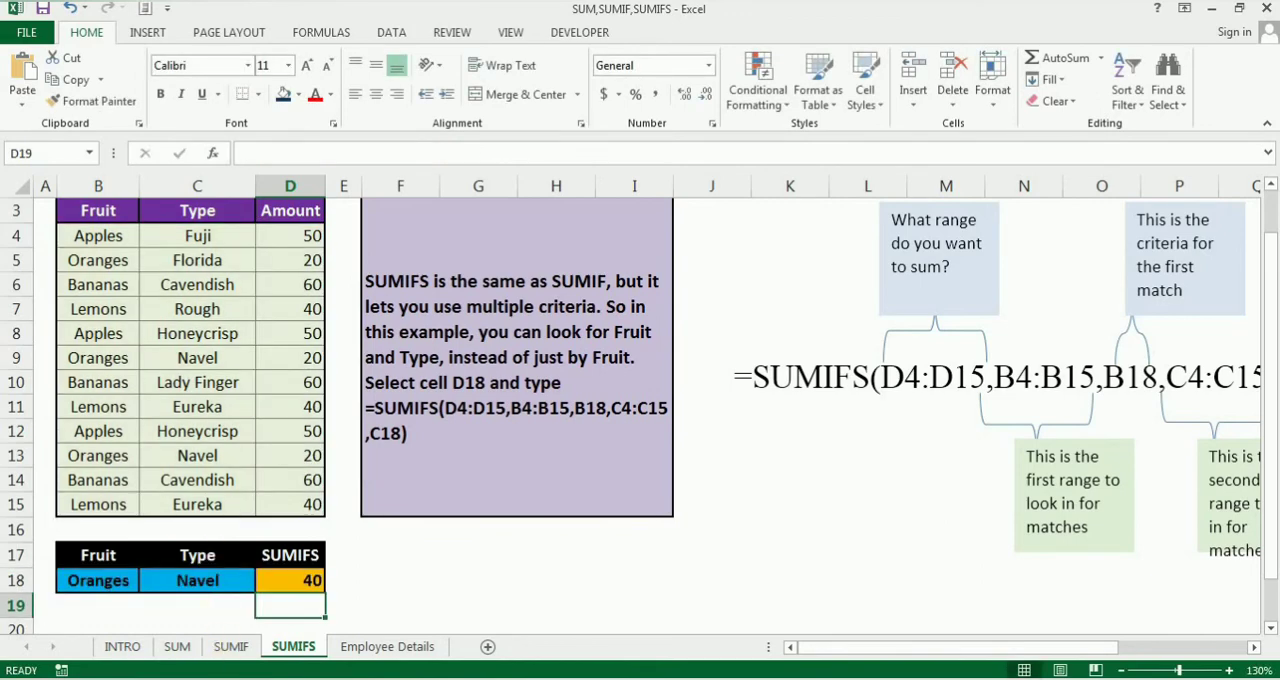
# Step: Change the lookup fruit in cell B18 to Apples and the lookup type in C18 to Honeycrisp, leaving cell F18 selected
pyautogui.click(109, 581)
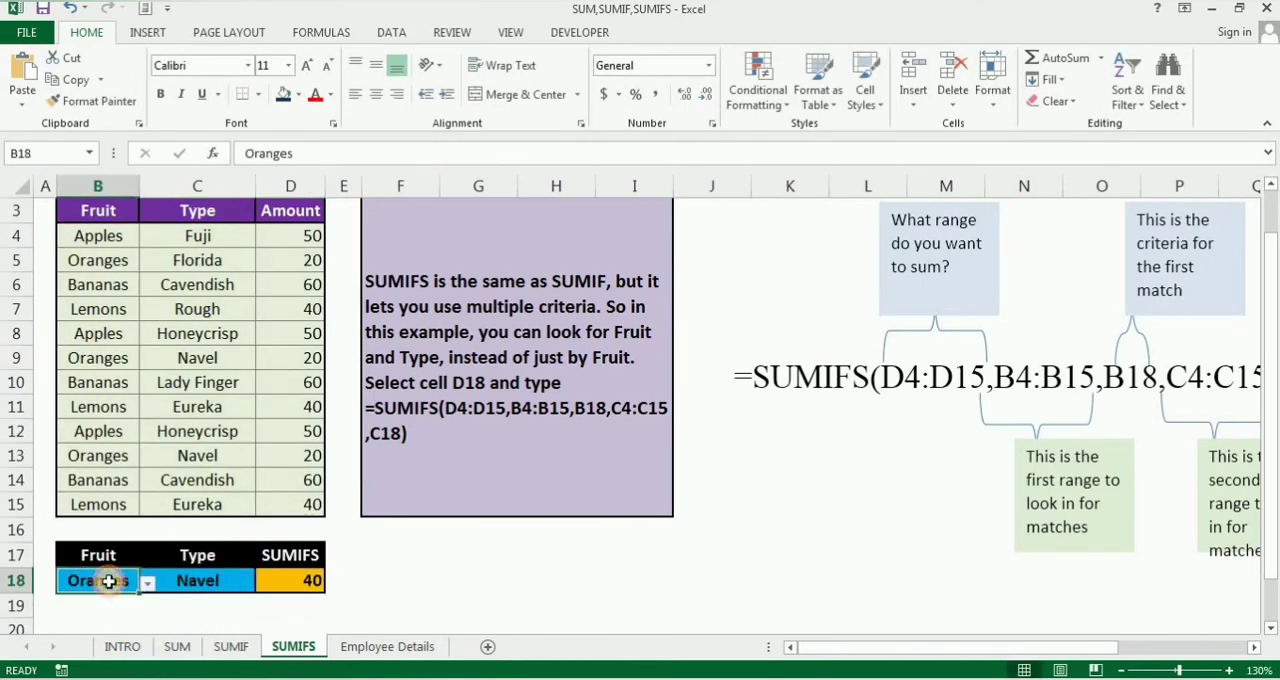
pyautogui.click(191, 578)
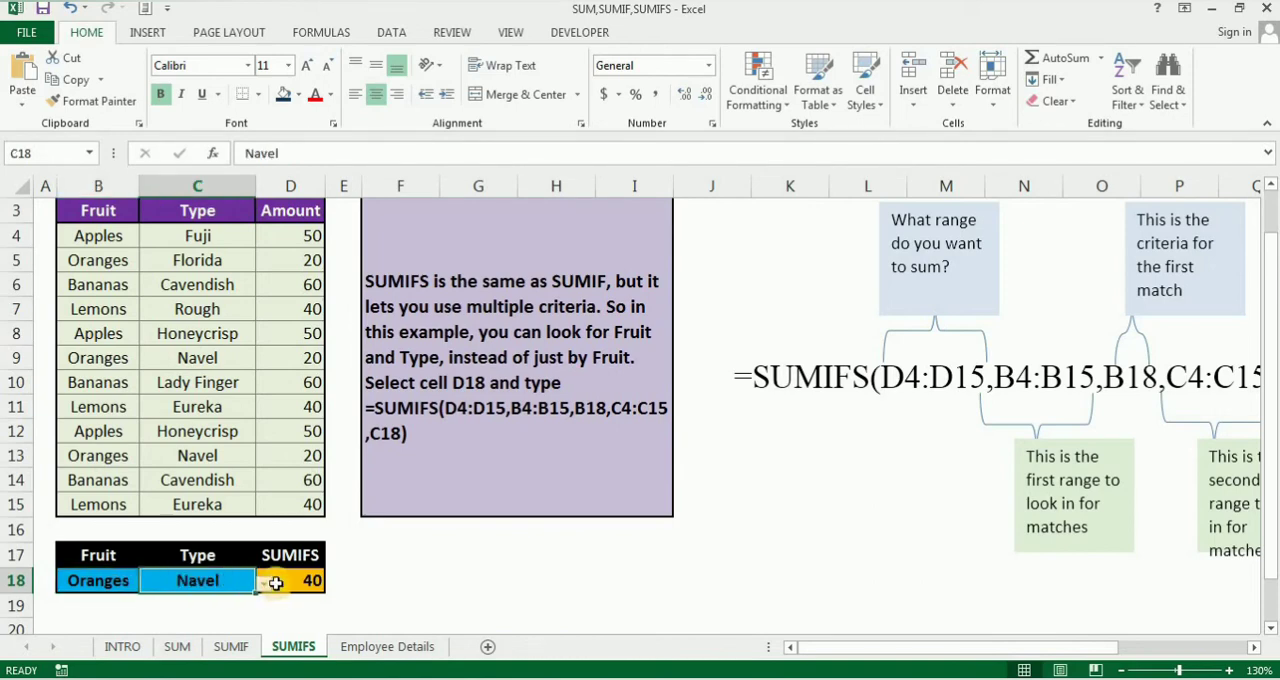
pyautogui.click(105, 580)
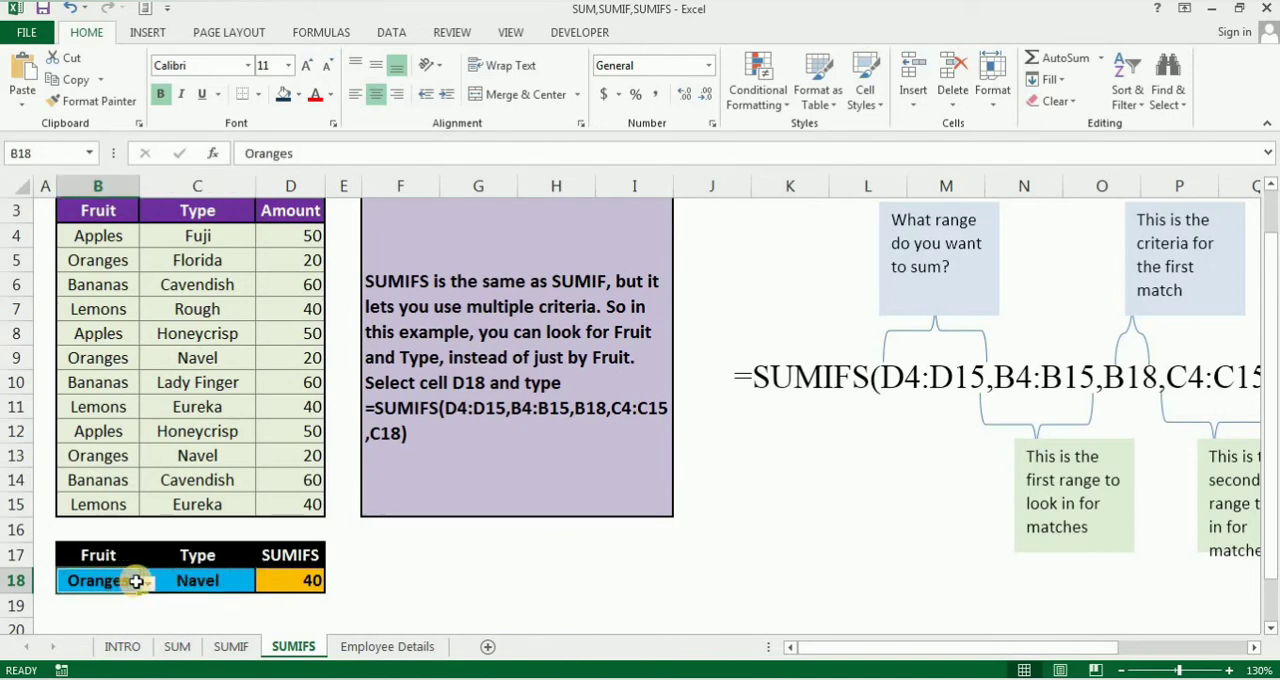
pyautogui.click(146, 584)
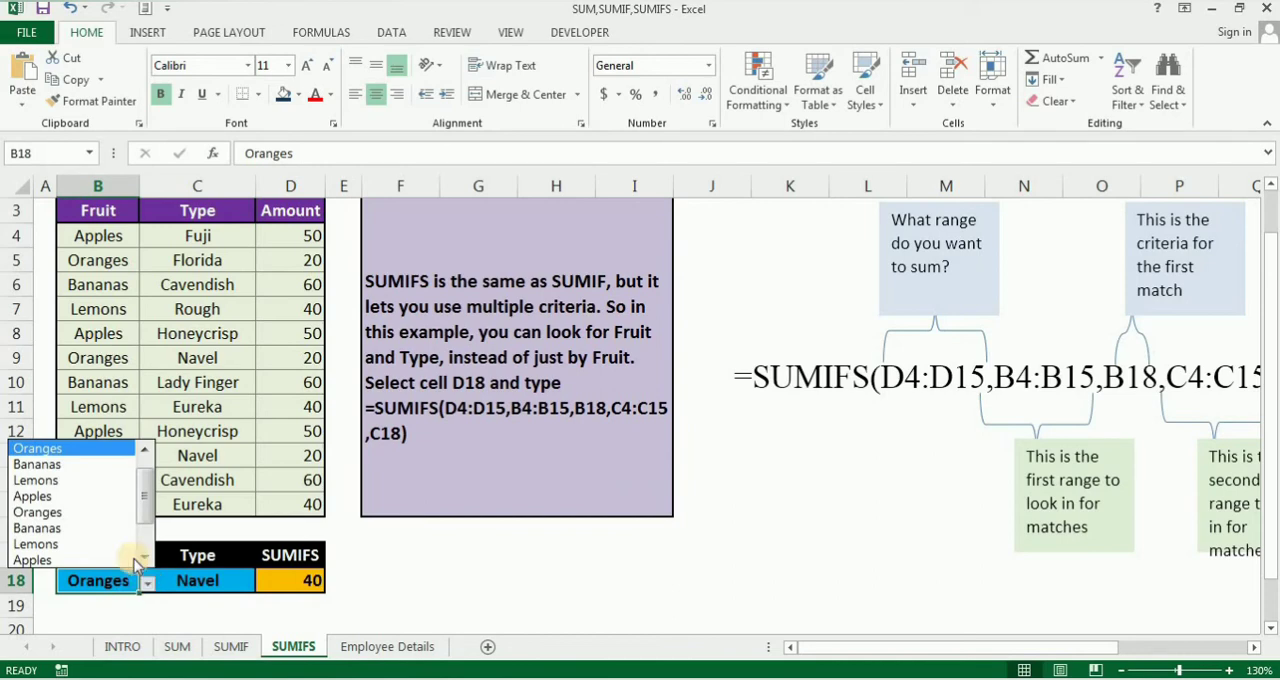
pyautogui.click(107, 497)
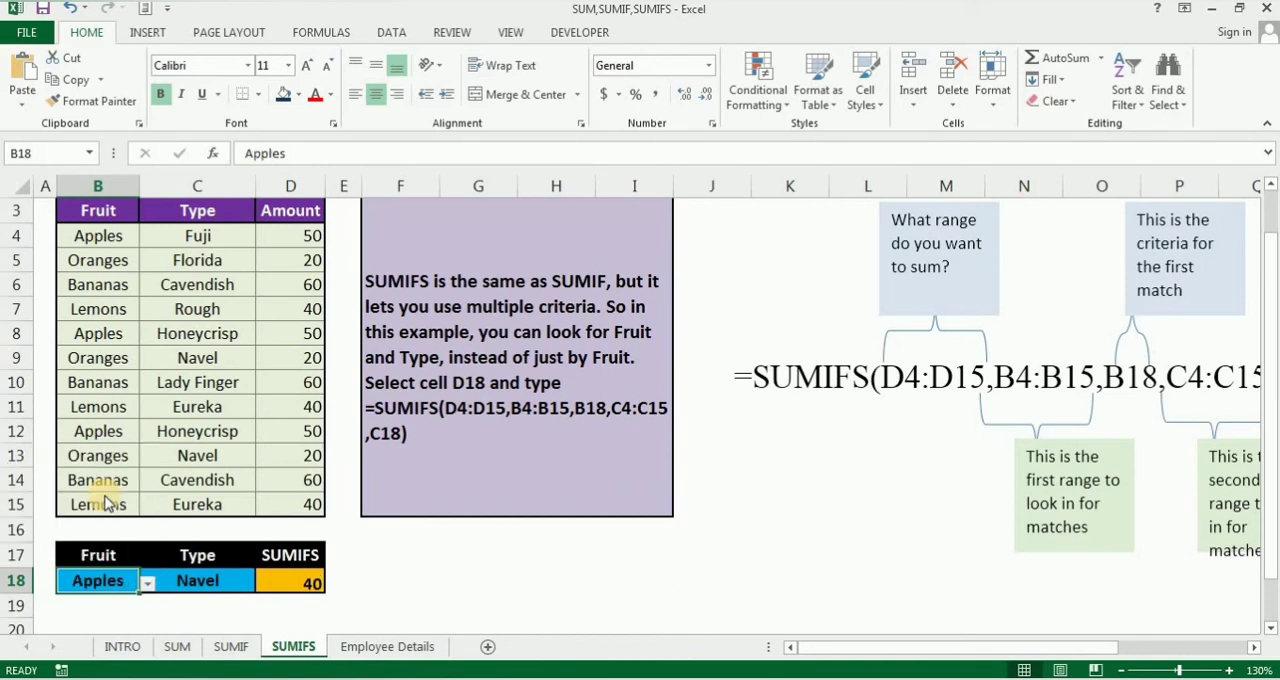
pyautogui.click(194, 580)
pyautogui.click(264, 582)
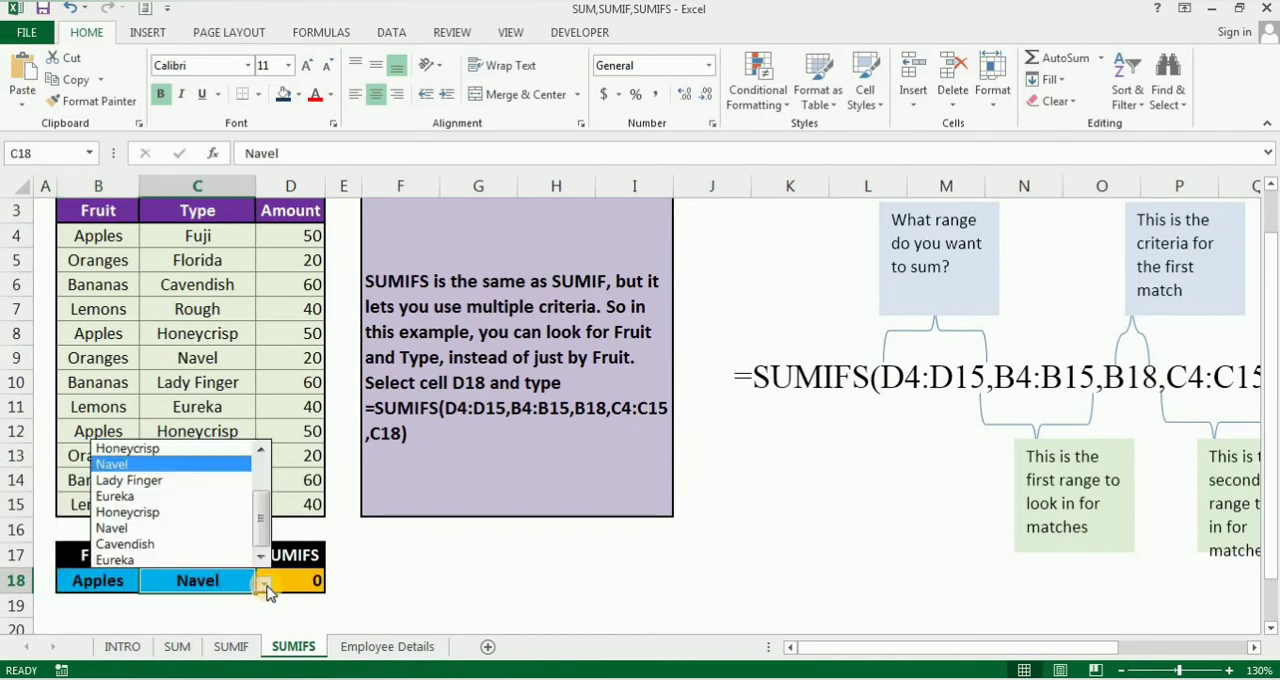
pyautogui.click(205, 512)
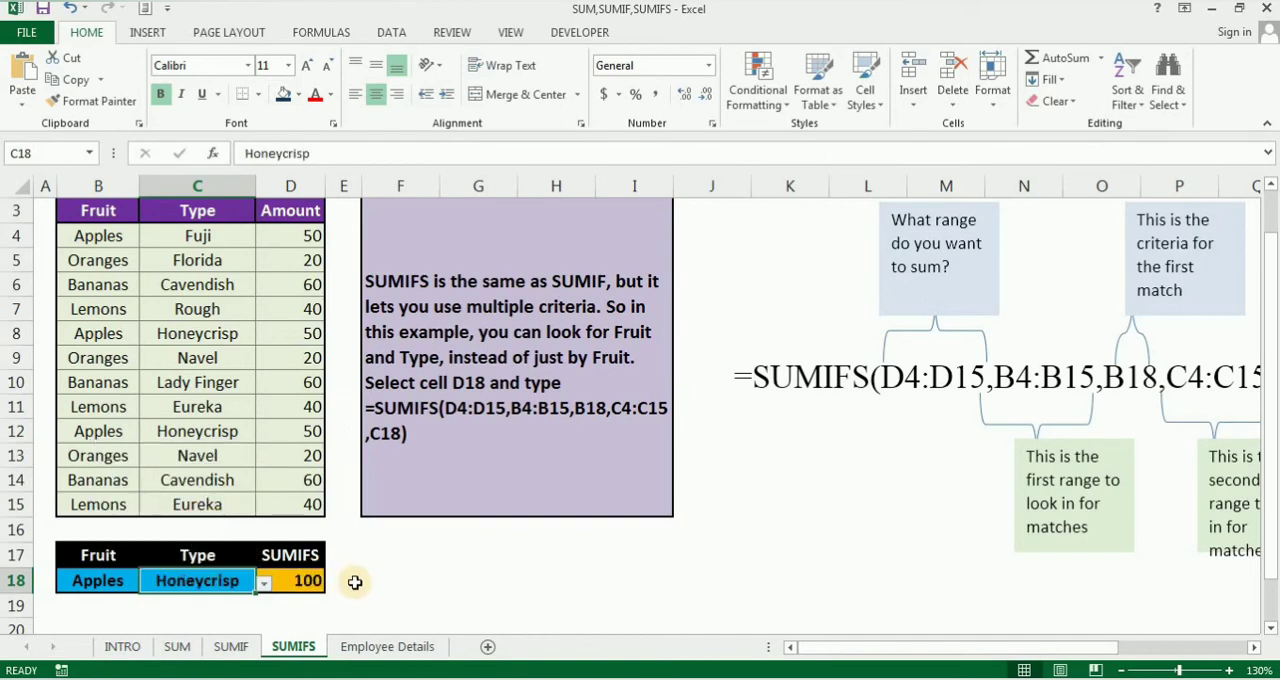
pyautogui.click(393, 574)
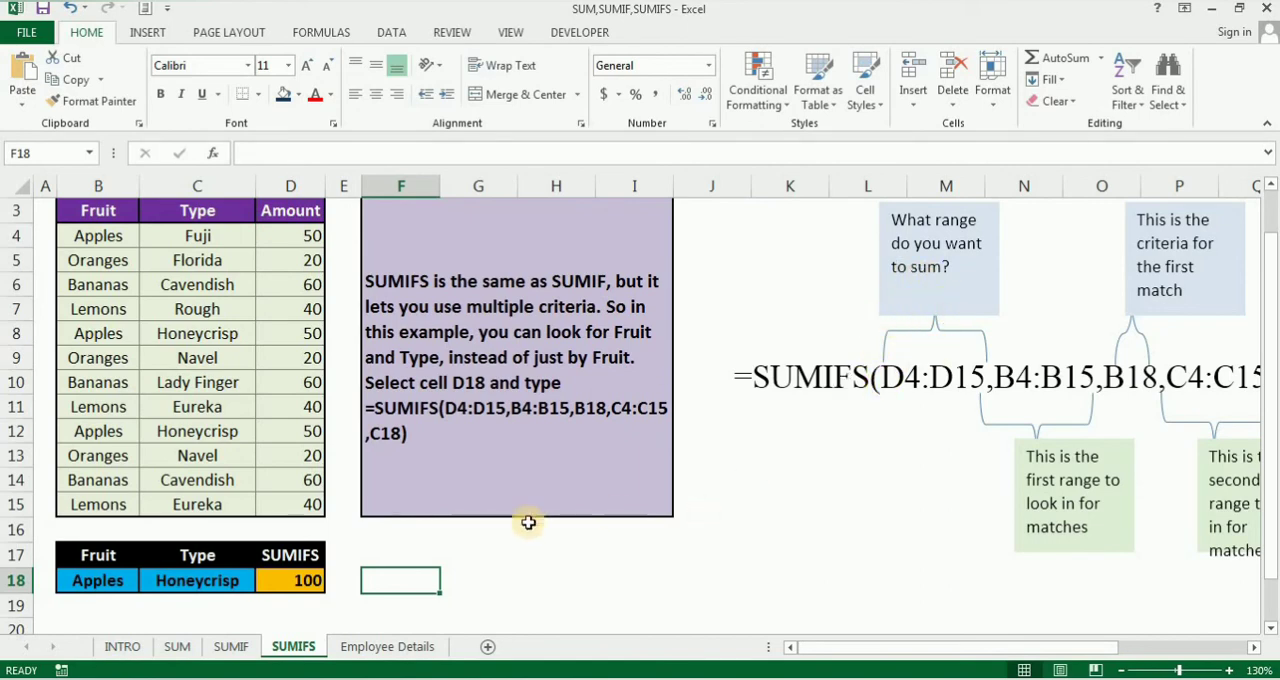
# Step: On the Employee Details sheet, examine the SUMIFS formulas for the NZ zone in the Maintenance and Finance rows, cells I6 and I7
pyautogui.click(383, 647)
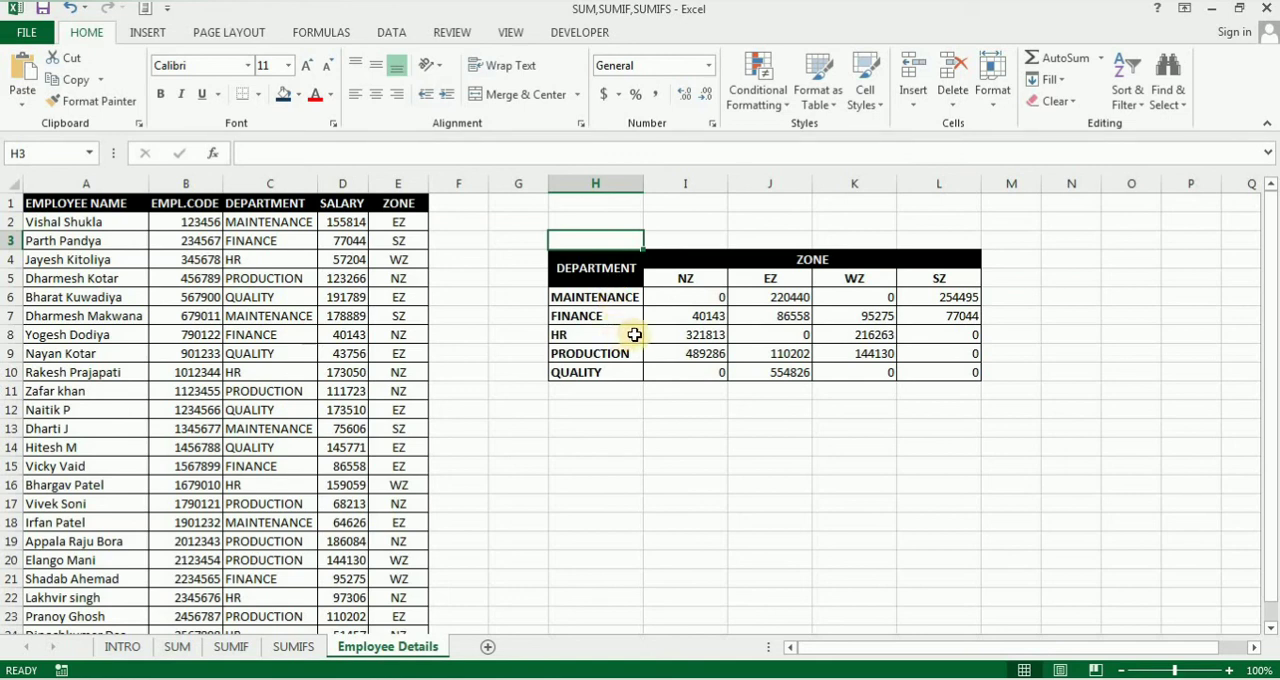
pyautogui.click(689, 298)
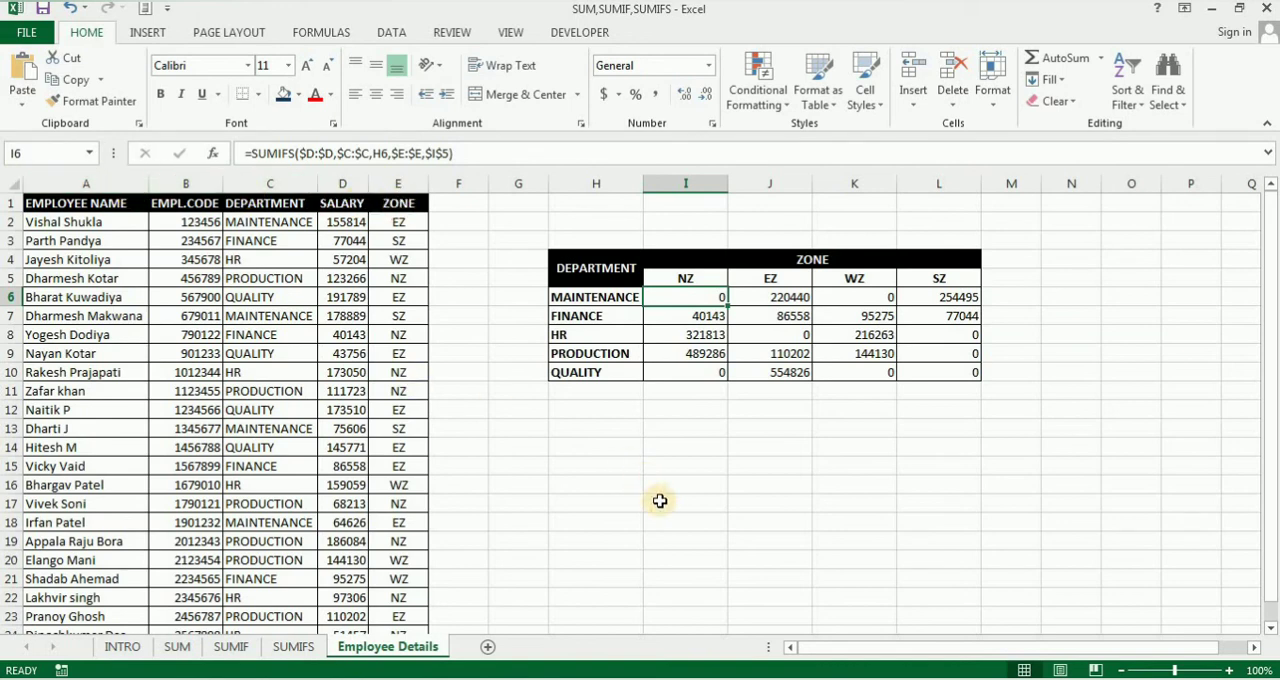
pyautogui.press('Down')
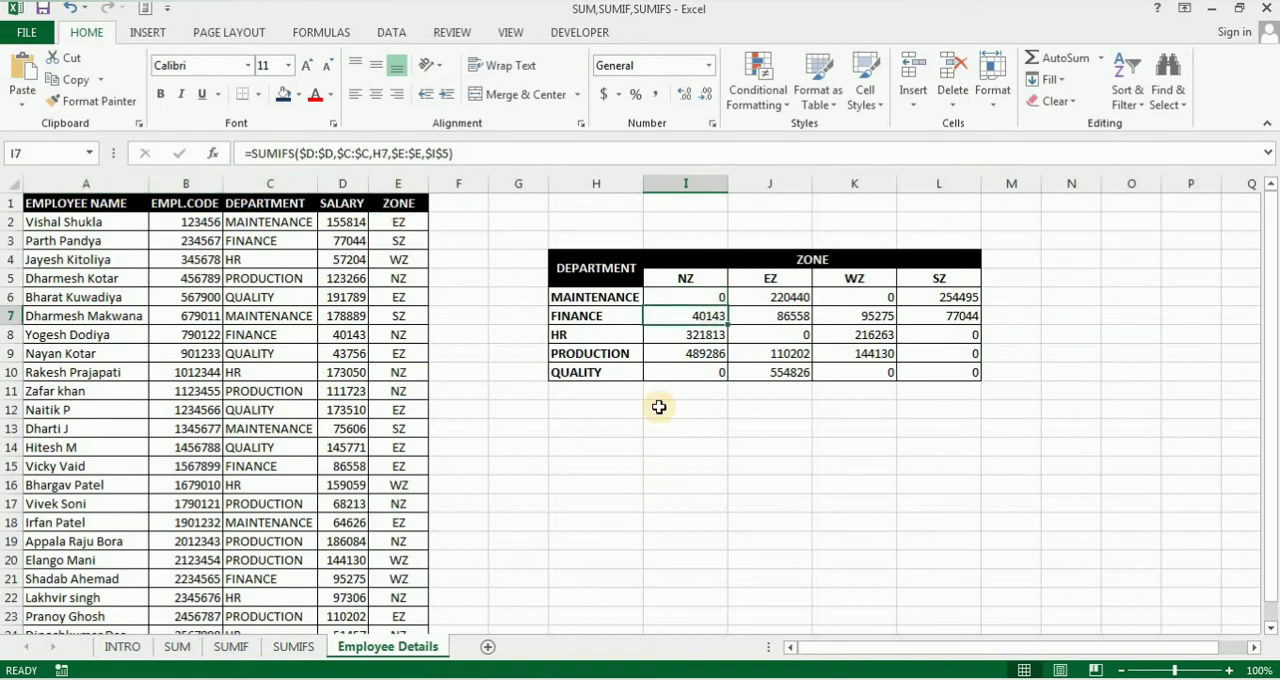